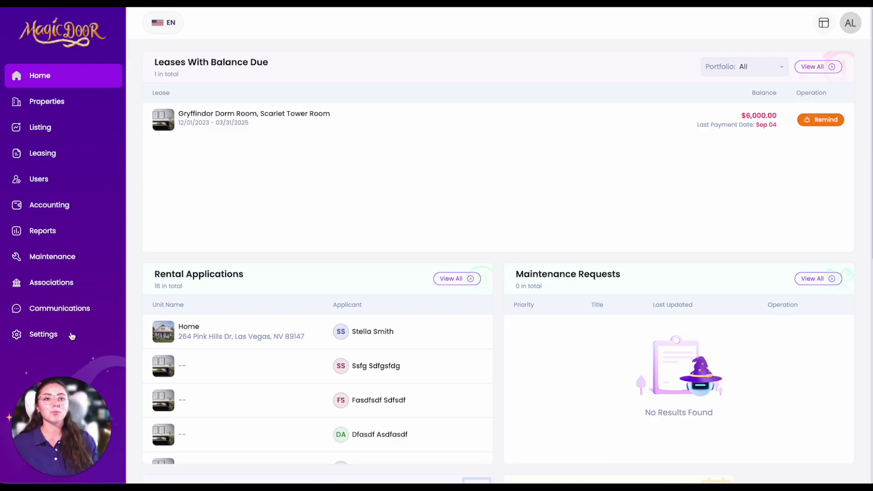
- Go to the leases in the leasing section and start setting up a new lease
click(71, 152)
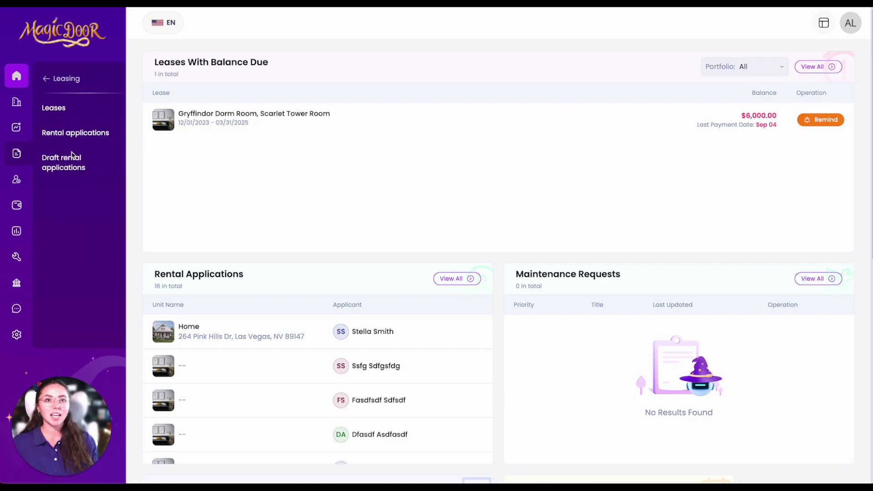
click(88, 109)
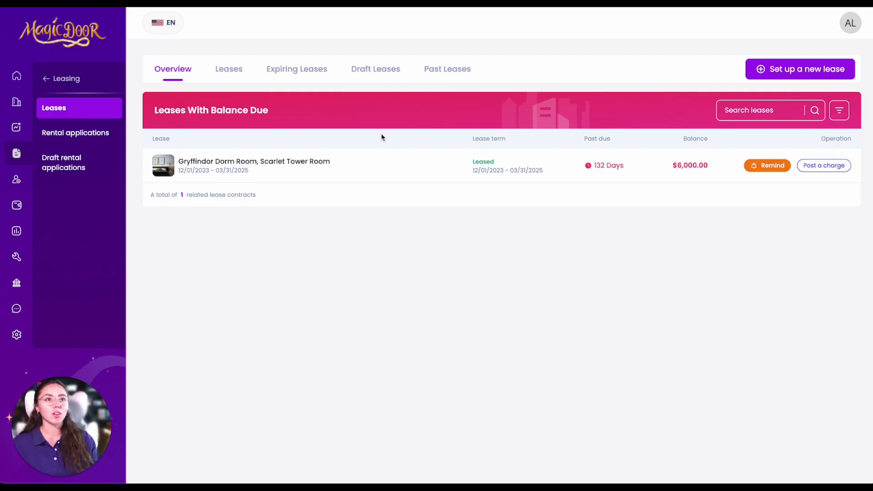
click(228, 73)
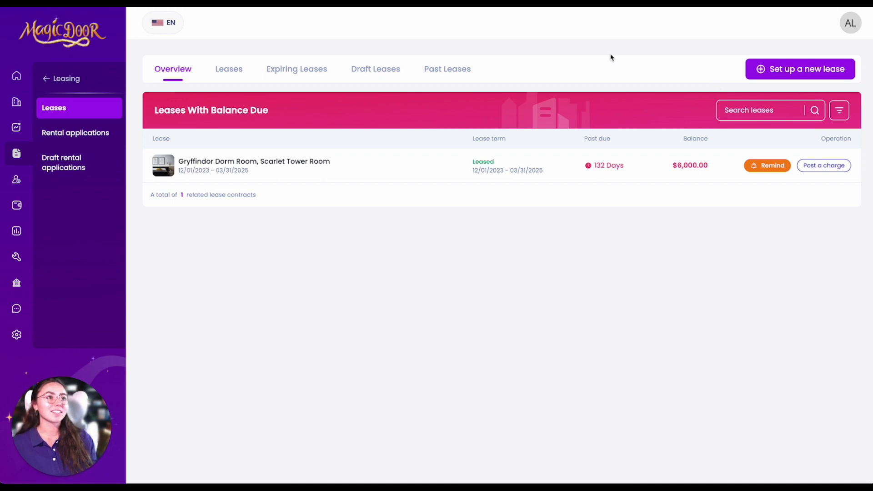
click(802, 73)
- Choose the Hufflepuff Dorm Room, Badger Burrow Suite unit as the lease's property
scroll(389, 190, down, 2)
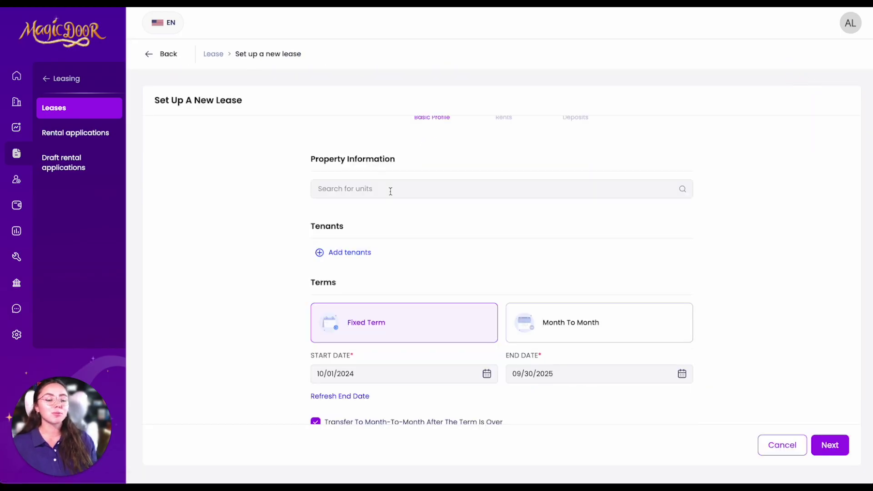
click(390, 191)
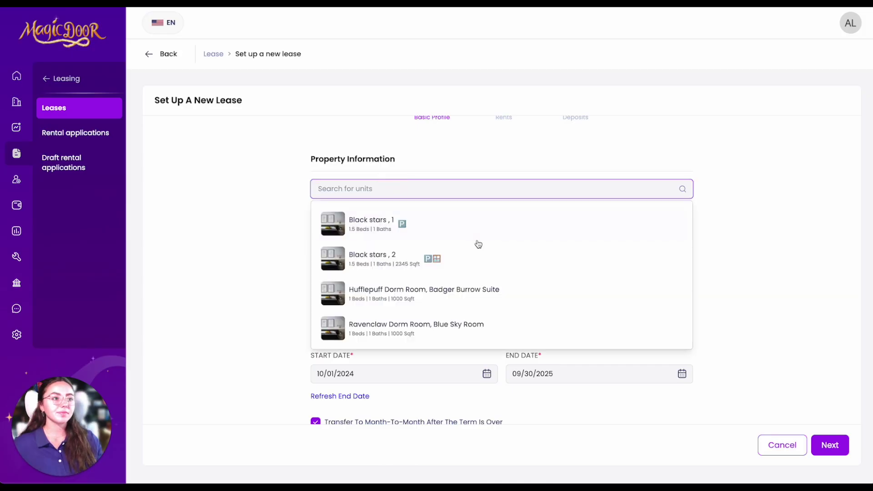
click(494, 308)
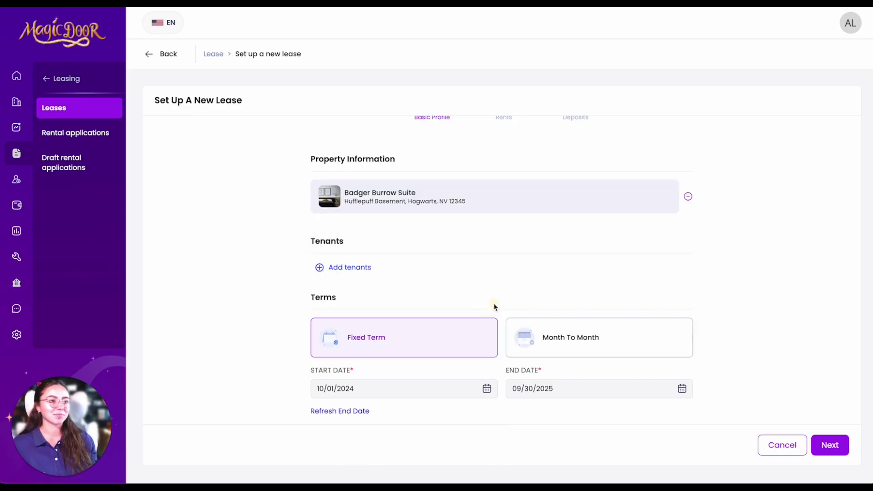
- Open the tenant selection for the lease and look through the existing tenants
click(360, 272)
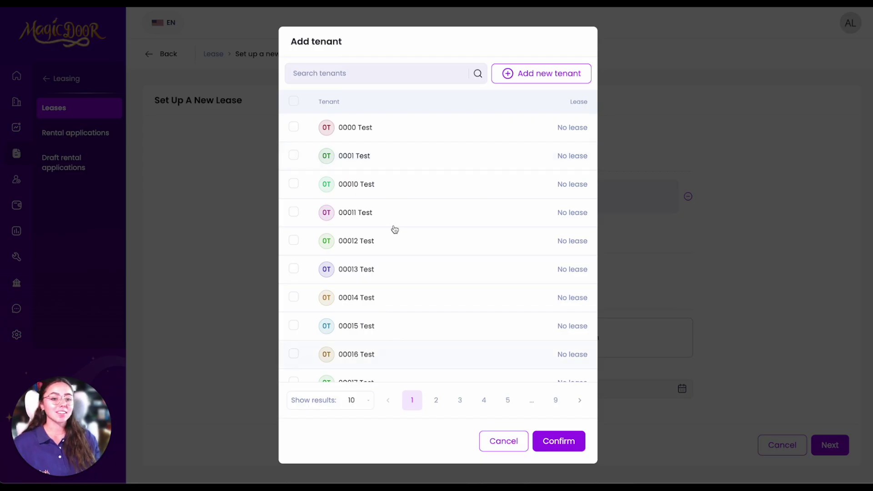
scroll(395, 260, down, 1)
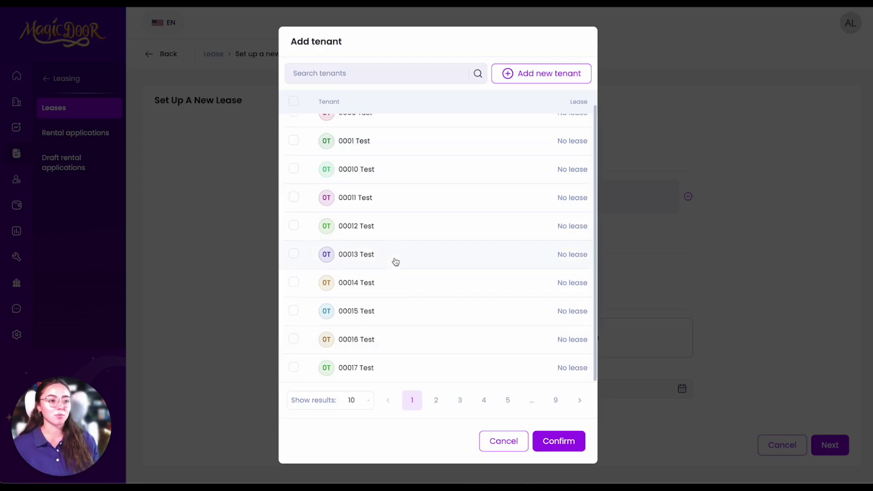
scroll(395, 260, up, 1)
scroll(396, 262, down, 1)
scroll(394, 261, down, 1)
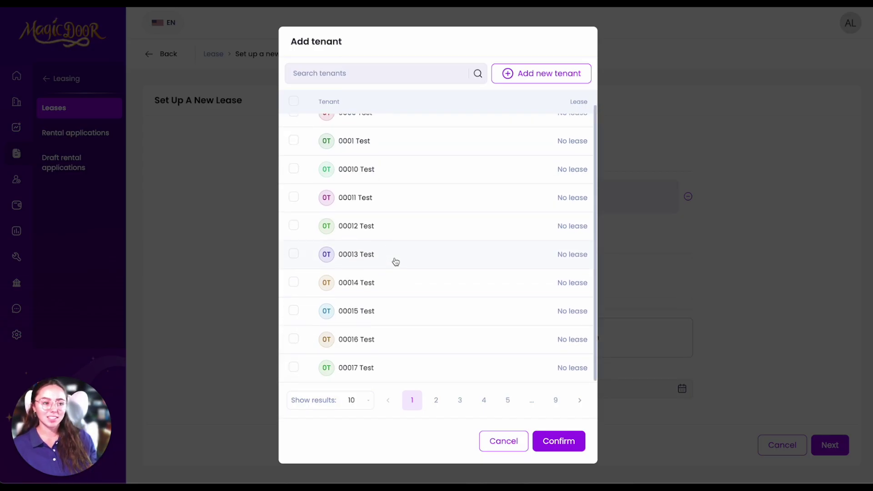
- Search the existing tenants by first name and select the matching tenant
click(362, 68)
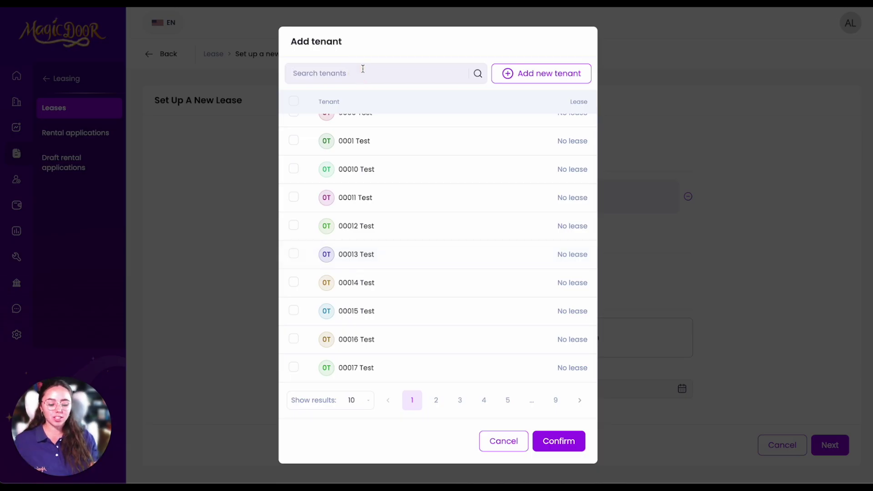
text(john)
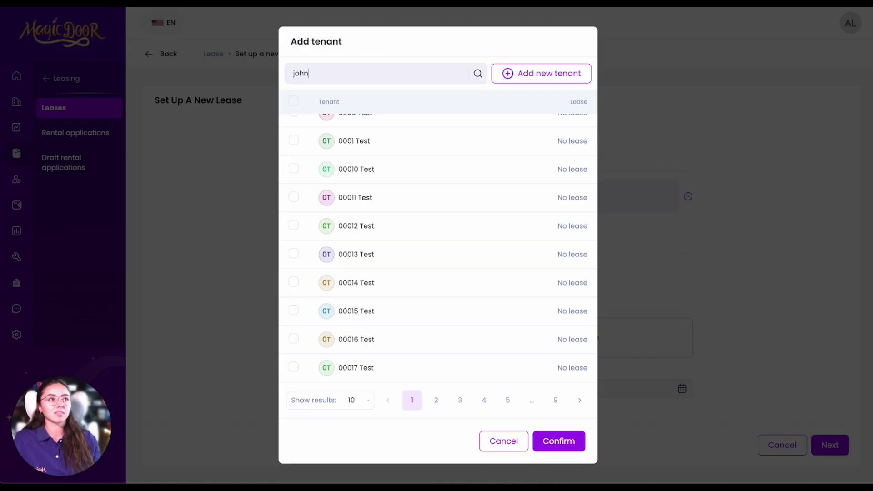
click(478, 74)
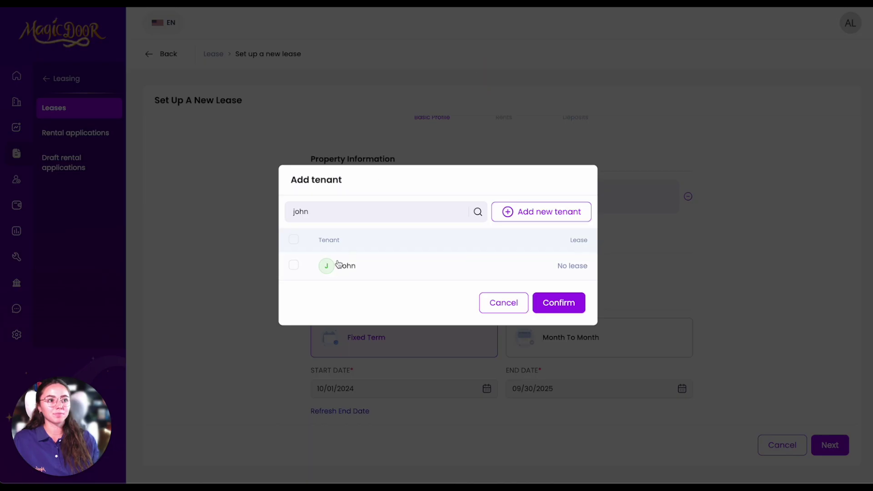
click(294, 266)
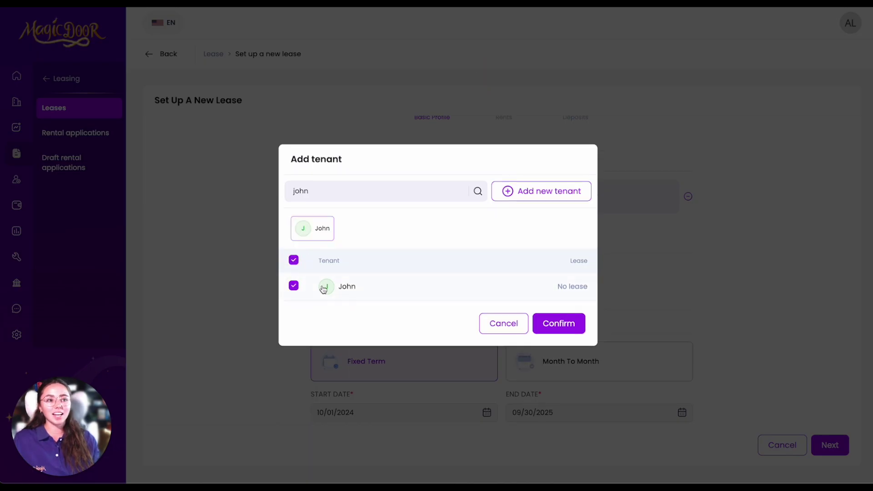
click(293, 286)
click(294, 262)
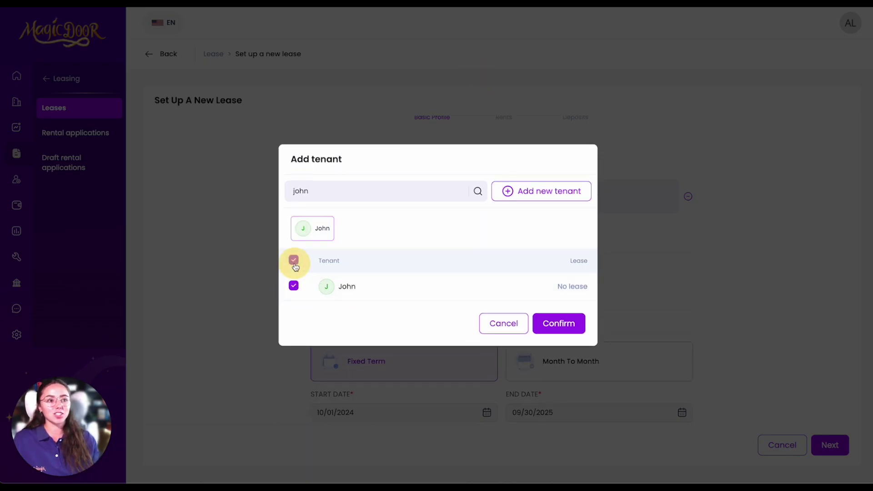
click(403, 291)
click(398, 290)
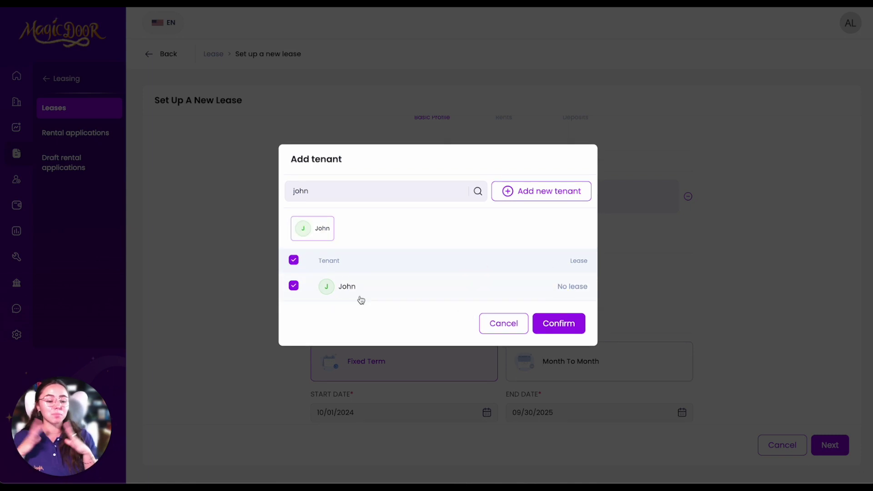
- Create a new tenant by entering only the tenant's first name, keeping English as the language
click(532, 197)
click(283, 213)
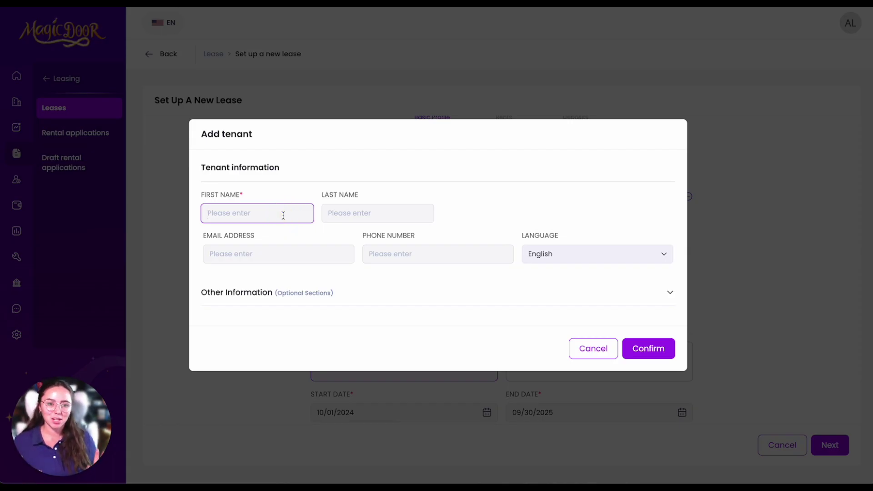
text(Paul)
click(661, 353)
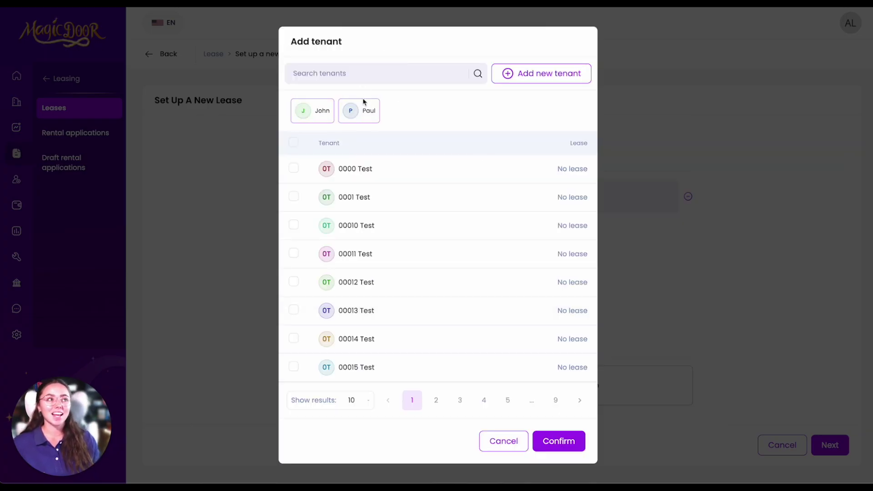
mouse_move(360, 116)
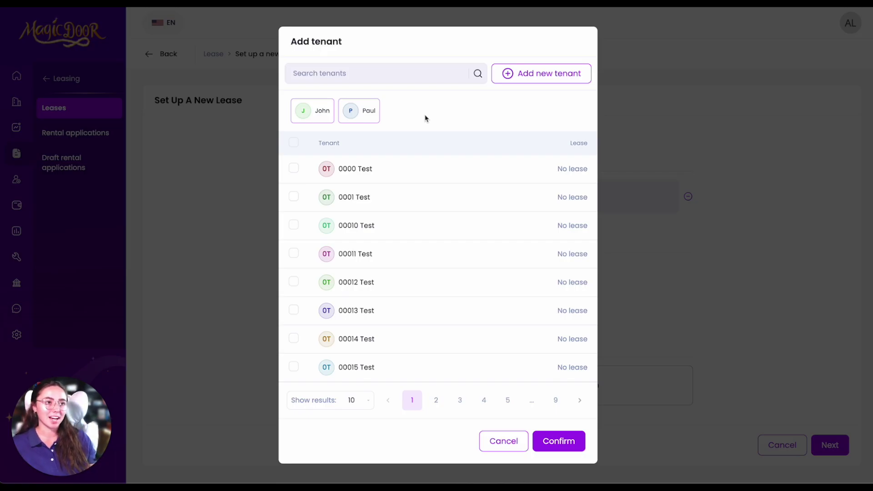
- Remove the existing tenant from the selection and add only the newly created tenant to the lease
click(316, 110)
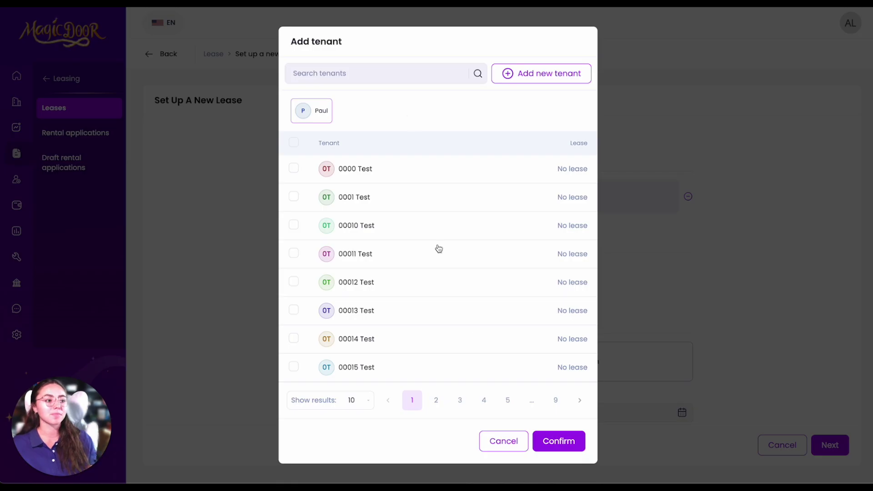
click(559, 441)
scroll(333, 286, down, 2)
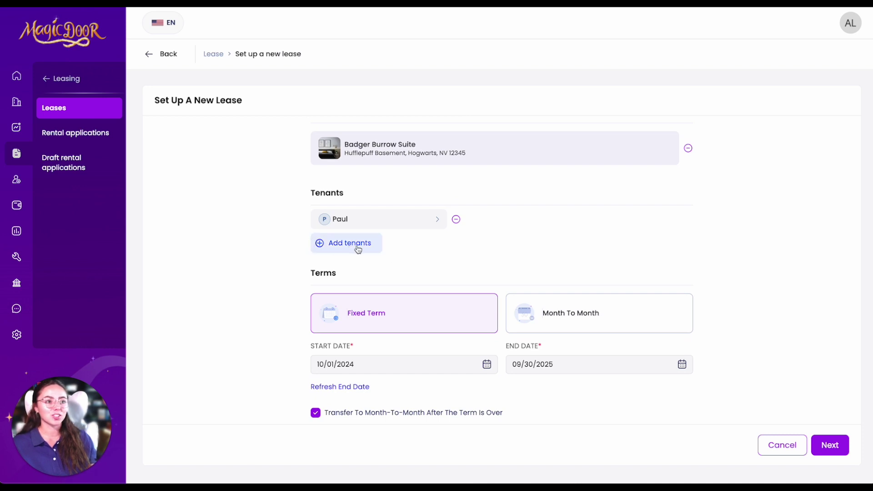
- Try the Month To Month term, return to Fixed Term, and set the lease dates to 10/02/2024 through 09/24/2025
scroll(358, 249, down, 1)
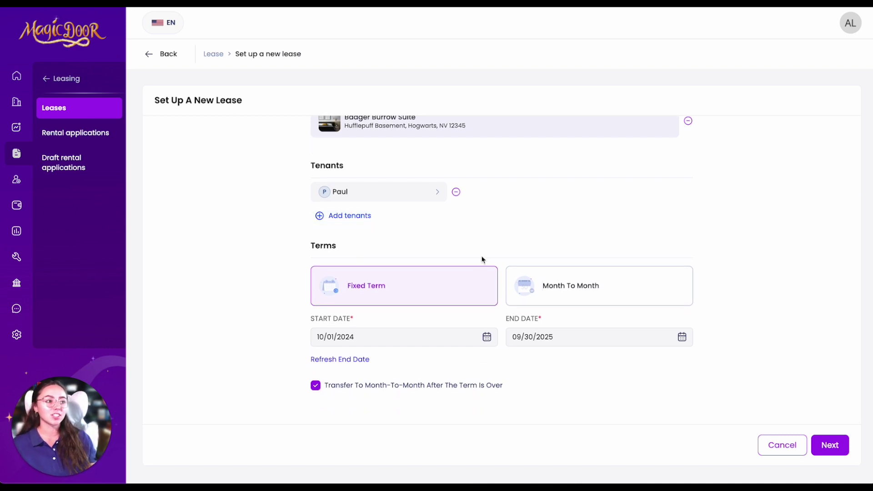
click(596, 290)
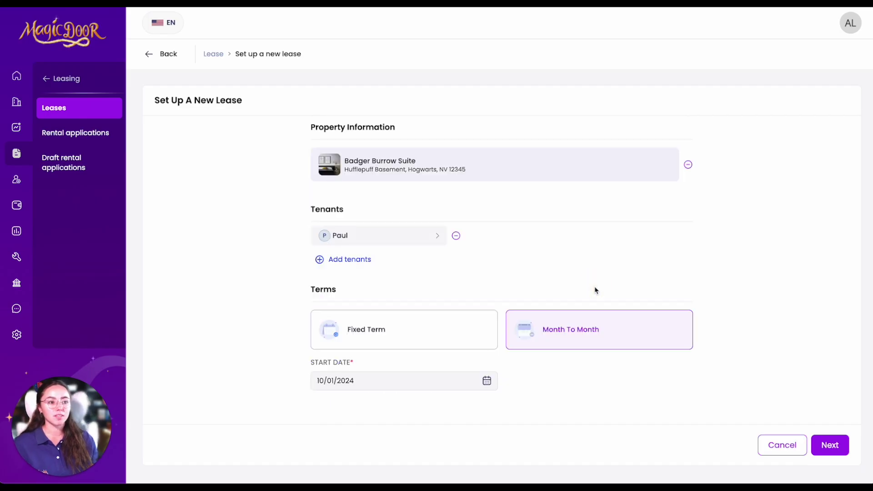
click(476, 334)
click(487, 336)
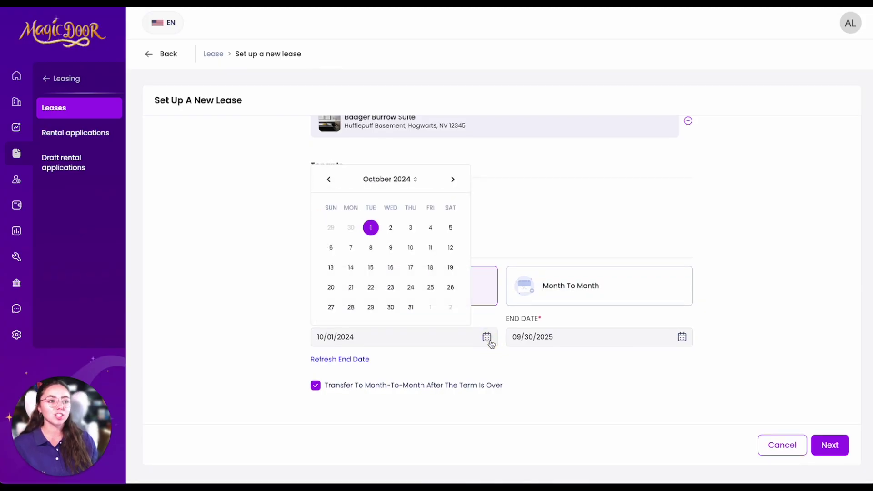
click(390, 227)
click(551, 337)
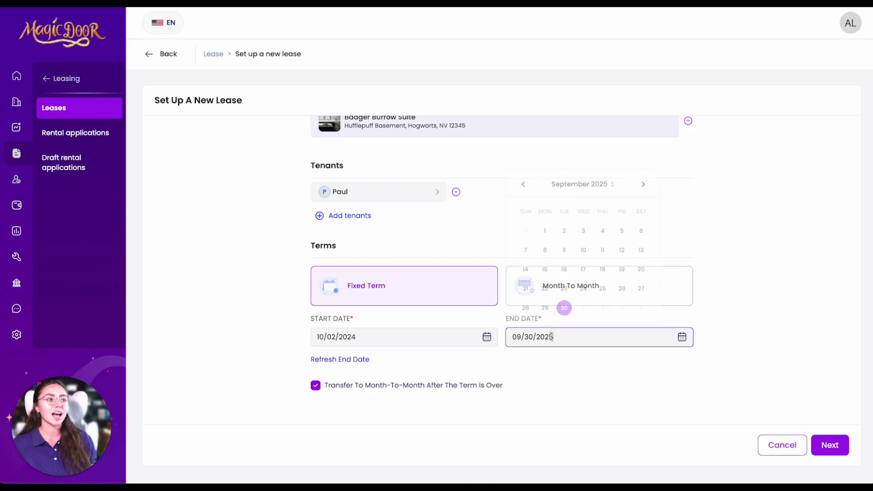
click(590, 289)
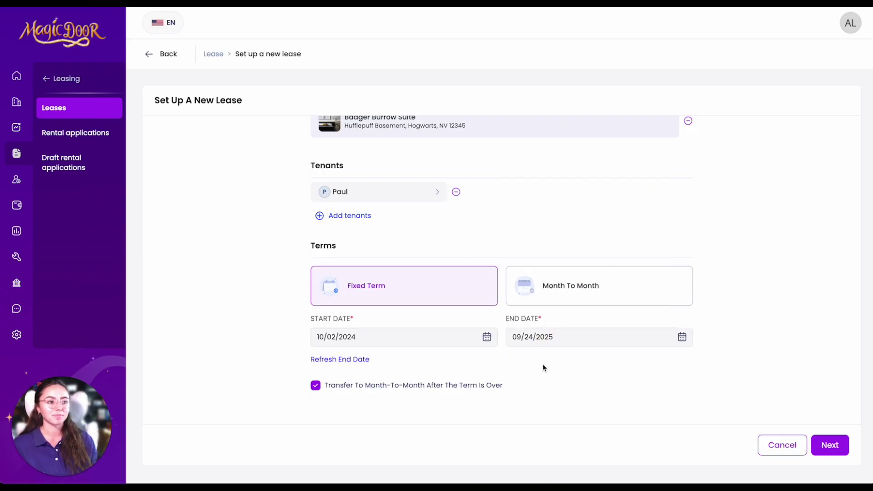
- Switch the month-to-month transfer after the term off and back on, and continue to the rent details
click(316, 384)
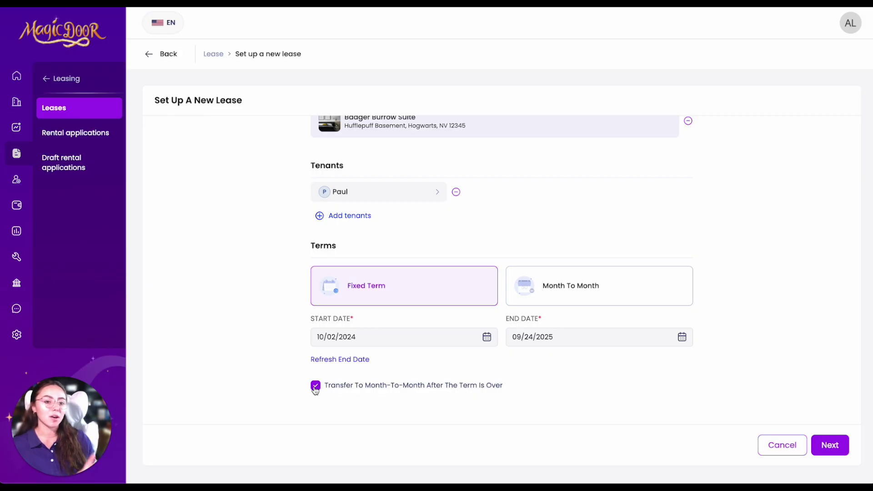
click(316, 387)
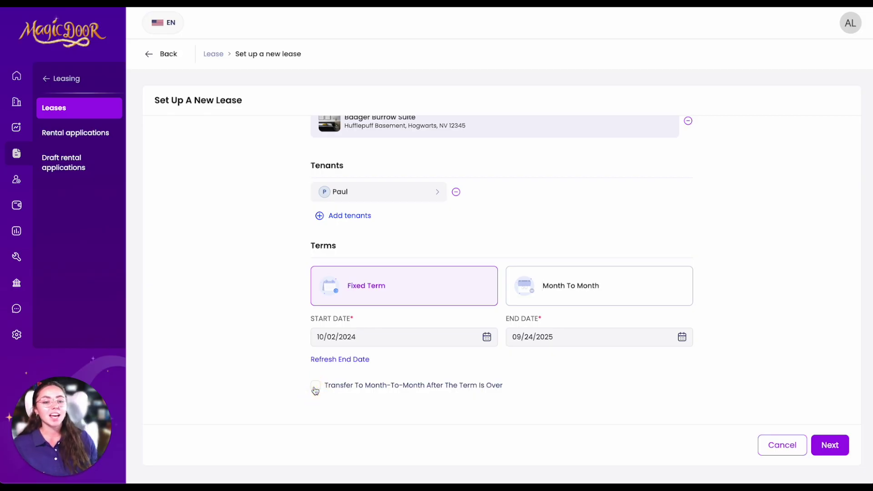
click(316, 388)
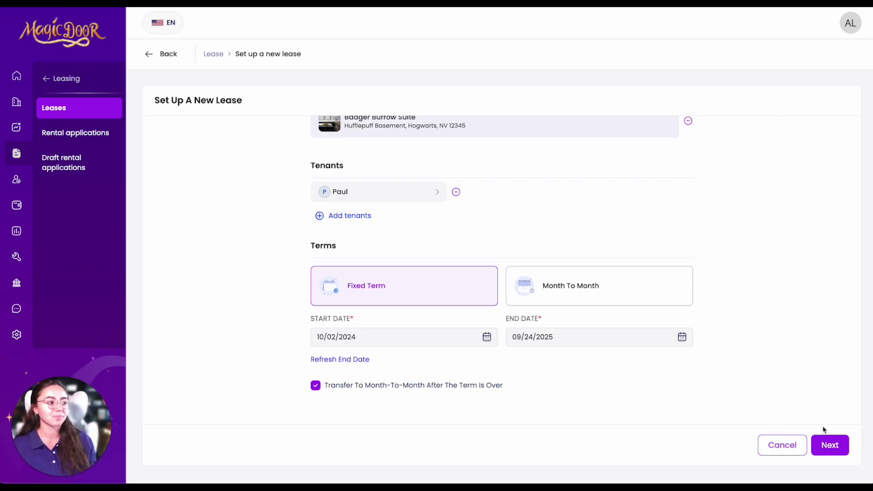
click(828, 445)
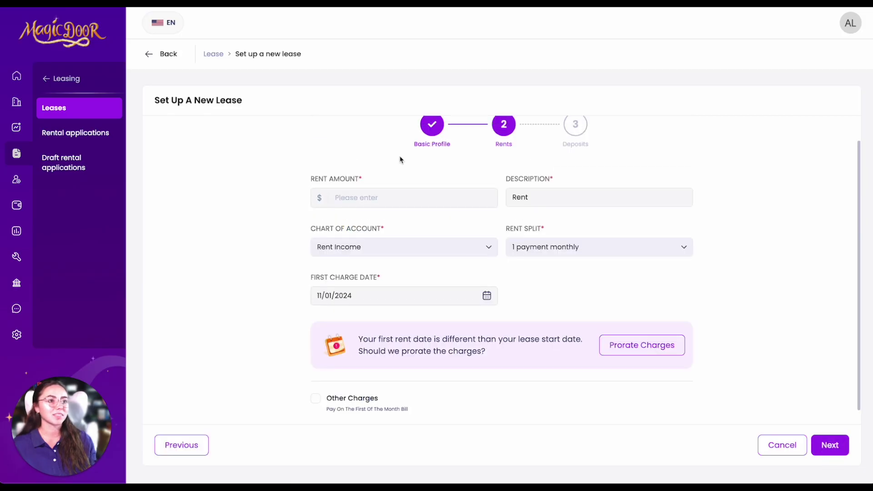
- Set the rent amount to $1500, keeping Rent as the description and Rent Income as the chart of account
click(377, 207)
text(1500)
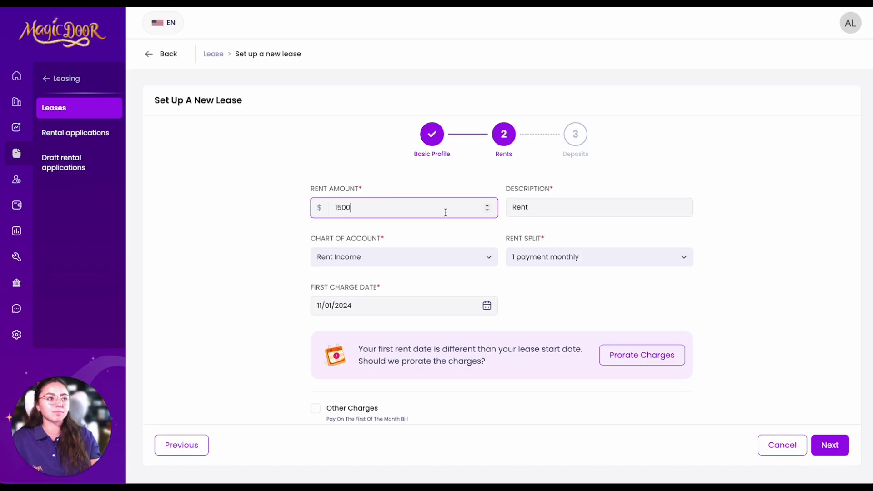
click(551, 206)
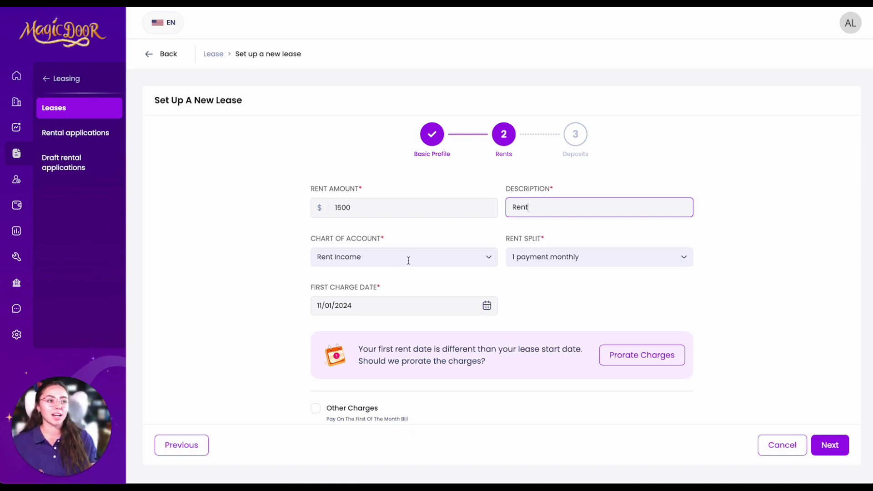
click(425, 258)
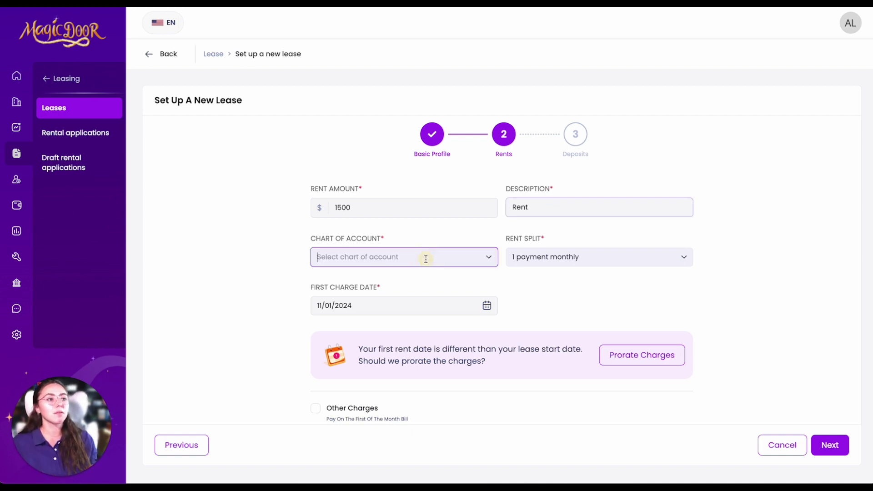
- Try splitting the rent into 2 payments monthly, and return the rent split to 1 payment monthly
click(552, 262)
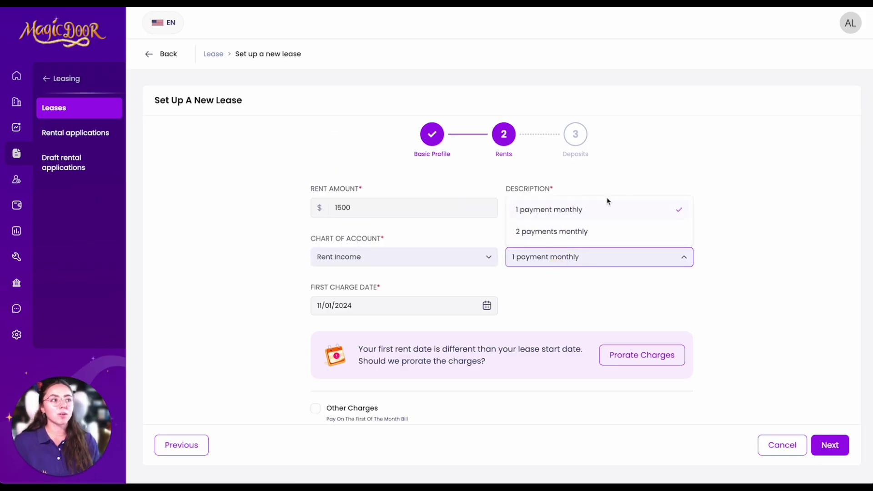
click(594, 214)
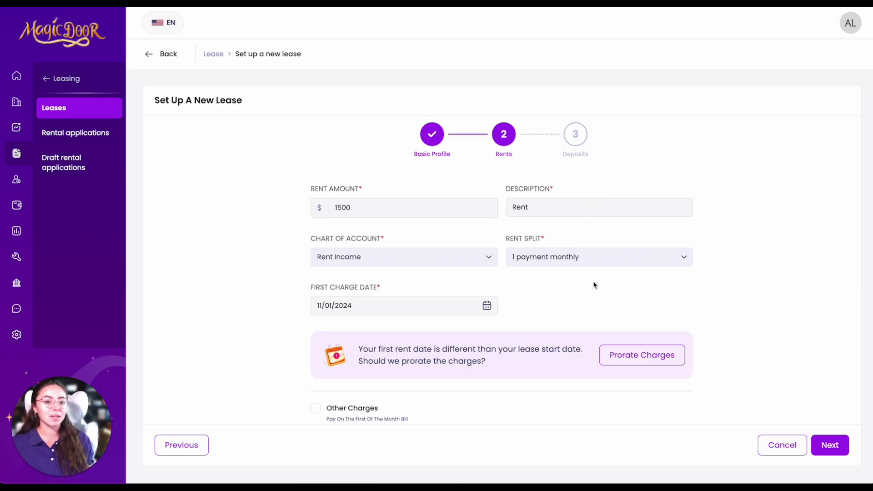
click(579, 259)
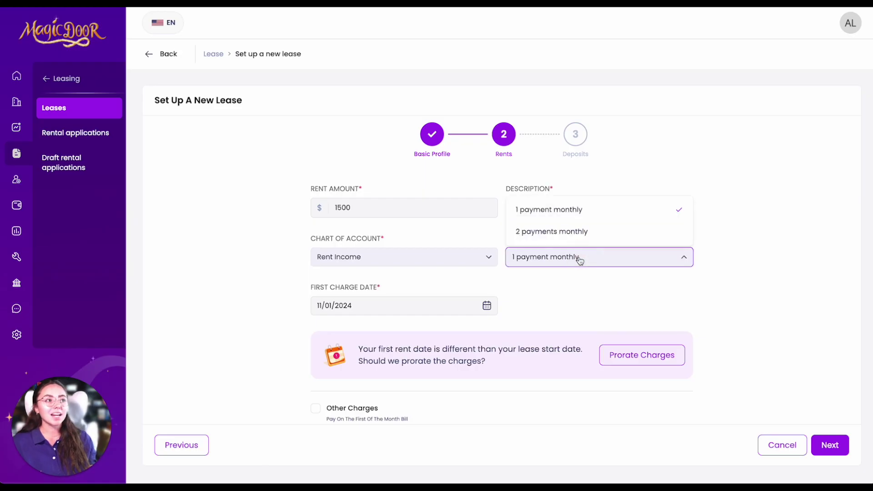
click(589, 233)
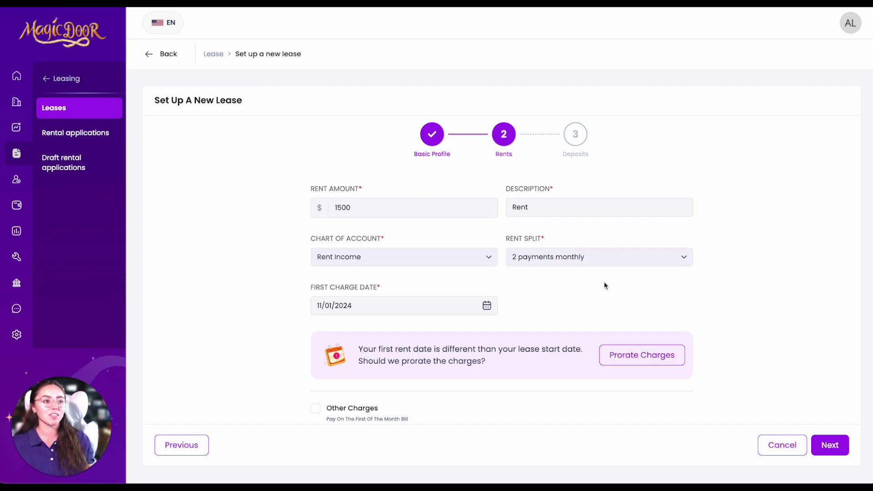
click(604, 255)
click(590, 211)
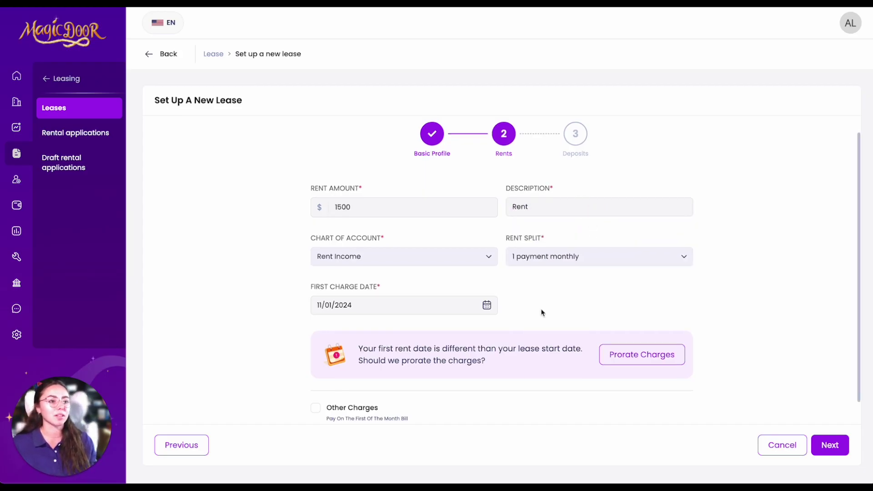
- Select 11/01/2024 as the first charge date and prorate the charges for the period before it
scroll(541, 312, down, 1)
click(485, 280)
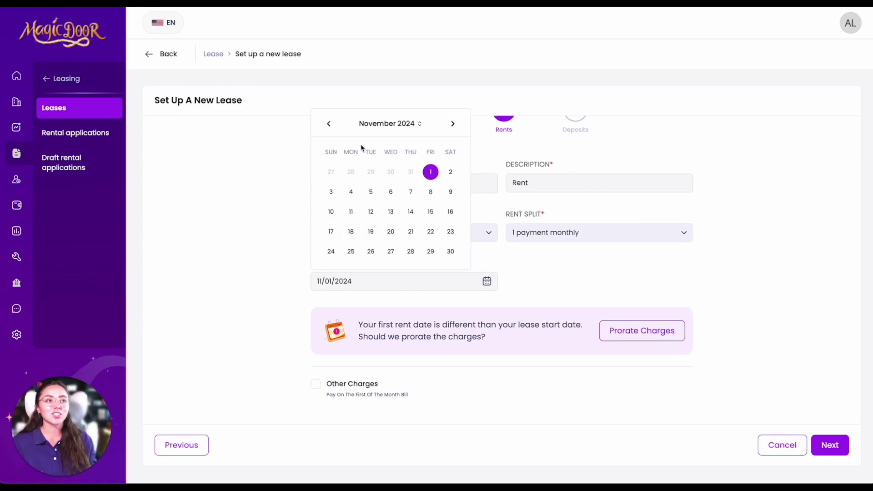
click(431, 172)
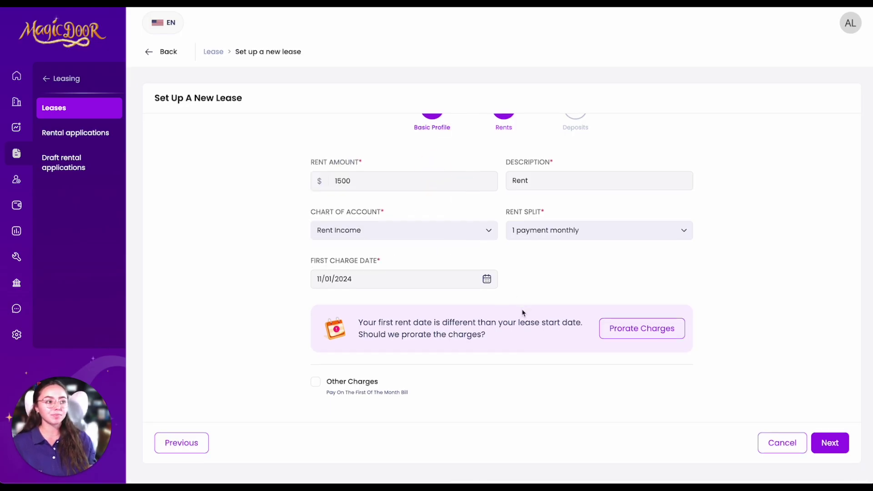
click(638, 329)
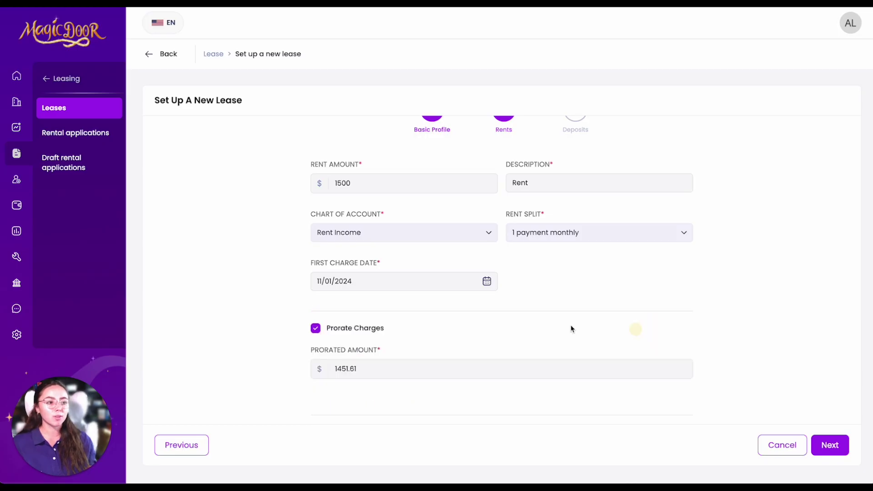
scroll(483, 331, down, 2)
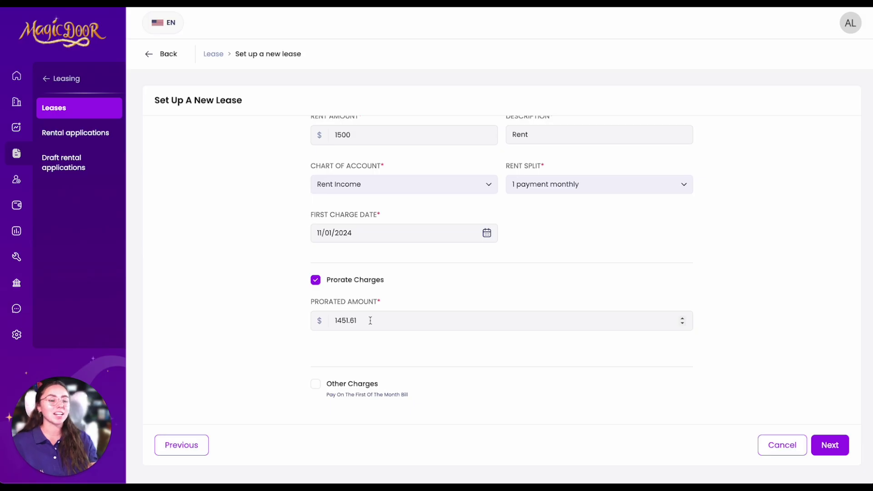
- Try enabling Other Charges and adding blank rows for additional charges
click(316, 384)
scroll(319, 390, down, 3)
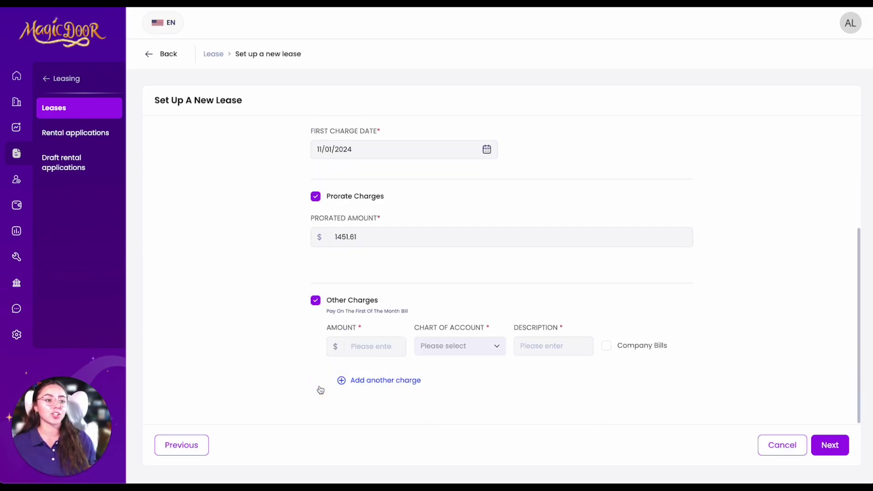
click(360, 382)
scroll(360, 383, down, 1)
click(361, 380)
scroll(360, 380, down, 1)
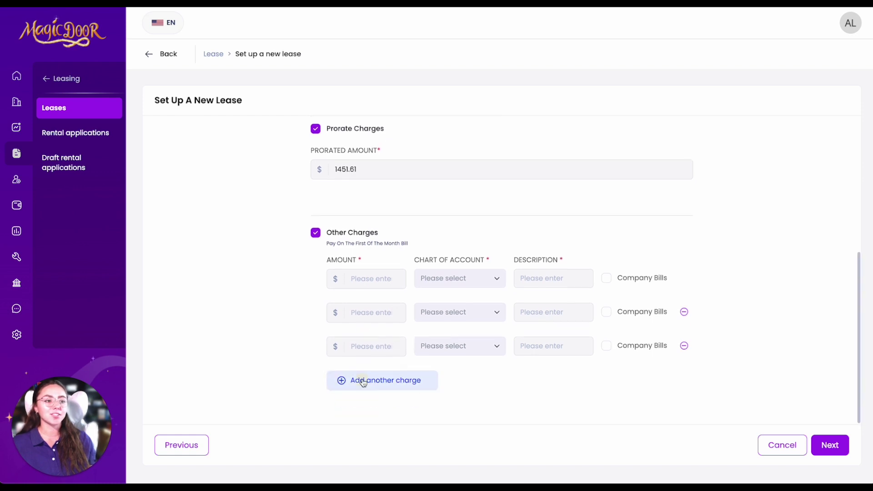
click(361, 380)
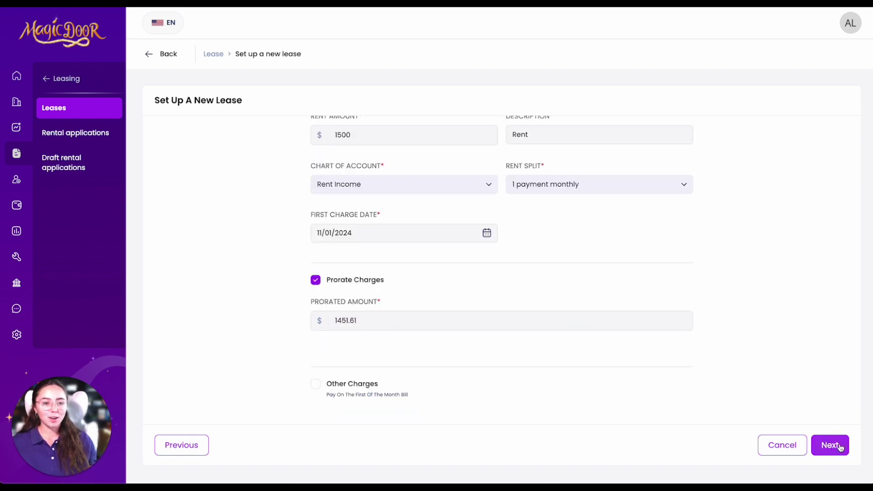
- Continue to the deposits and choose a cash deposit with an amount of $1500
click(838, 447)
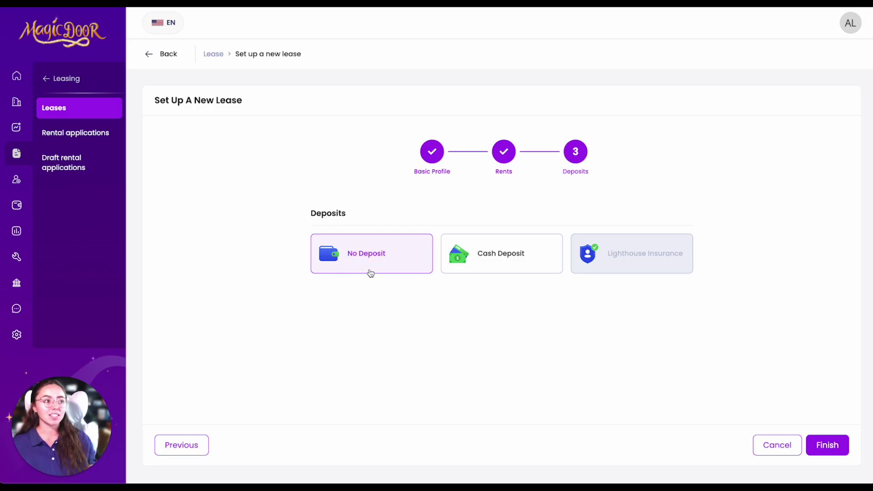
click(526, 270)
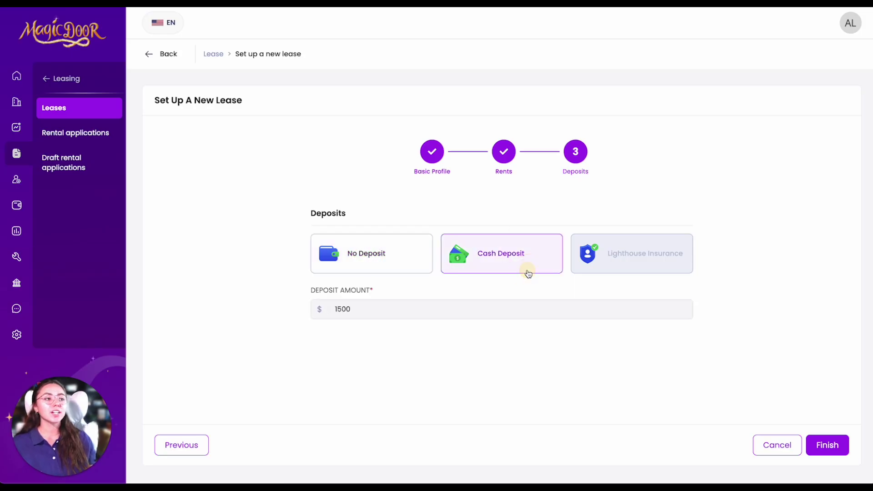
click(424, 309)
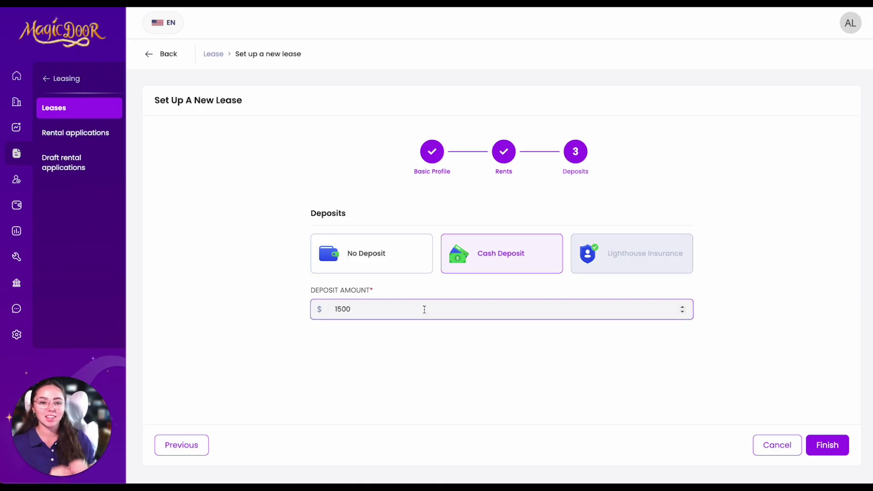
click(837, 447)
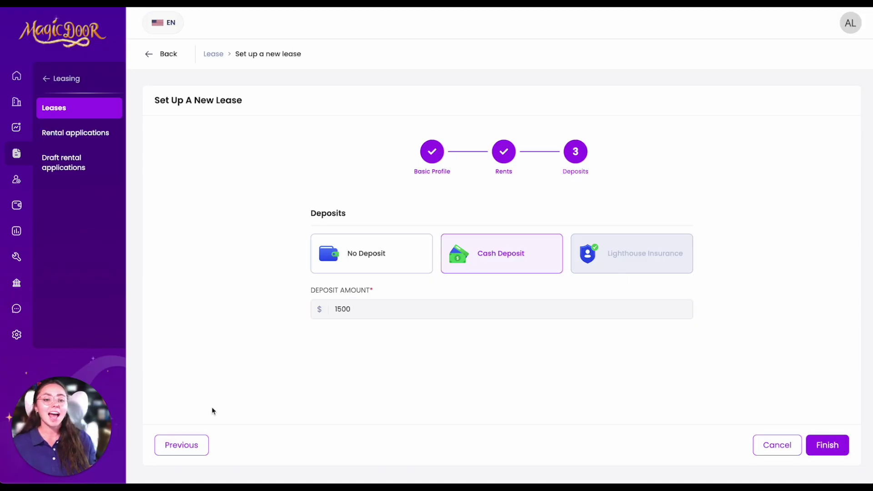
- Go back to review the rent and prorated charge details, and return to the deposits
click(198, 446)
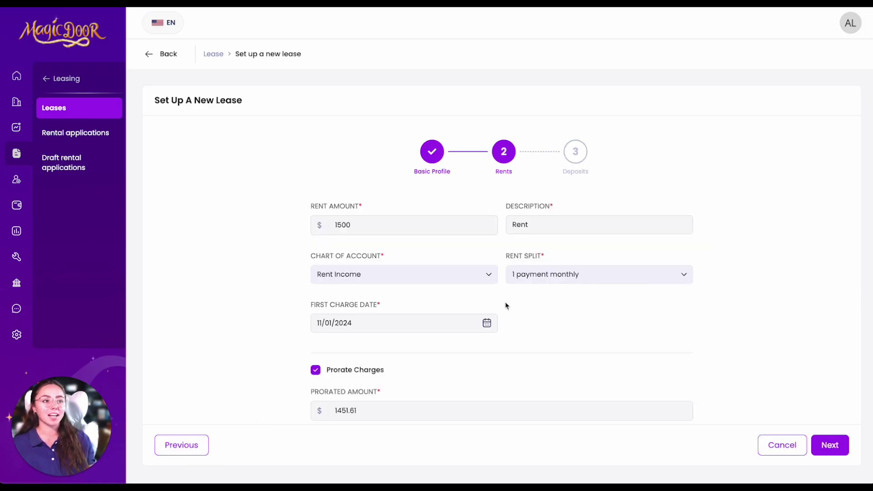
scroll(504, 304, down, 2)
click(838, 446)
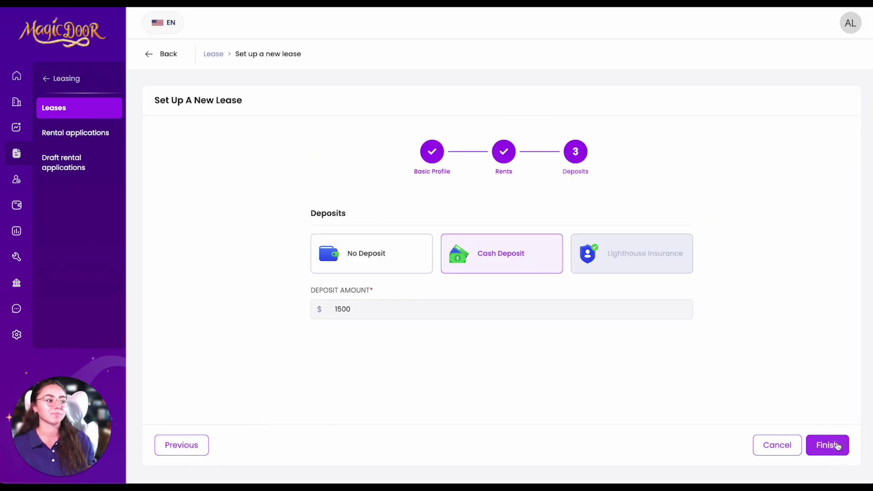
- Finish setting up the Badger Burrow Suite lease, and open and save its lease term for editing
click(839, 446)
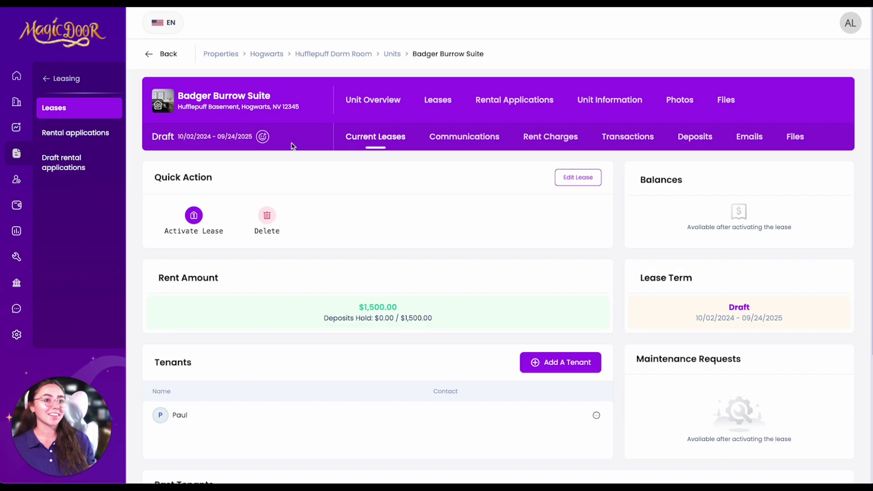
click(585, 177)
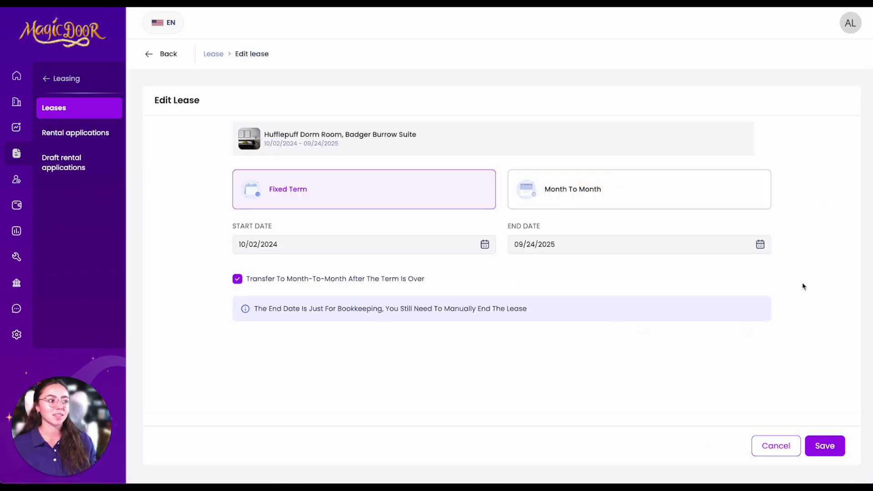
click(828, 444)
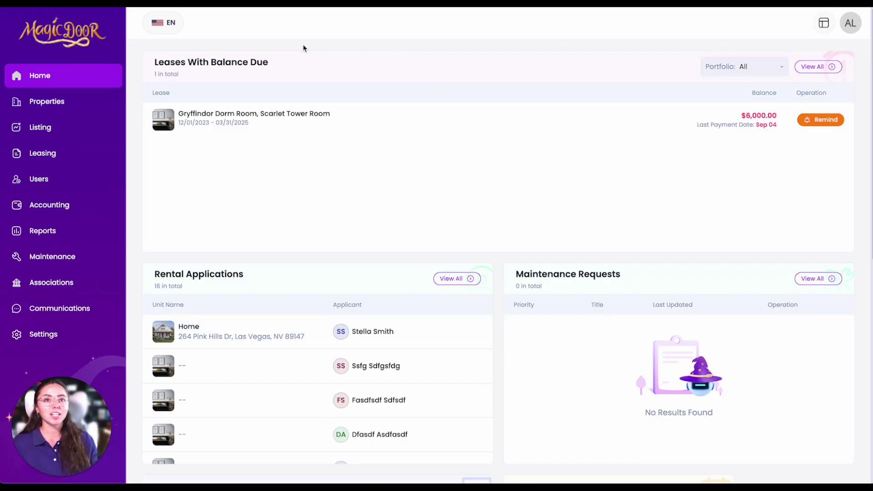
- Go to the full list of leases and open the lease for Gryffindor Dorm Room, Lion's Pride Suite
click(75, 157)
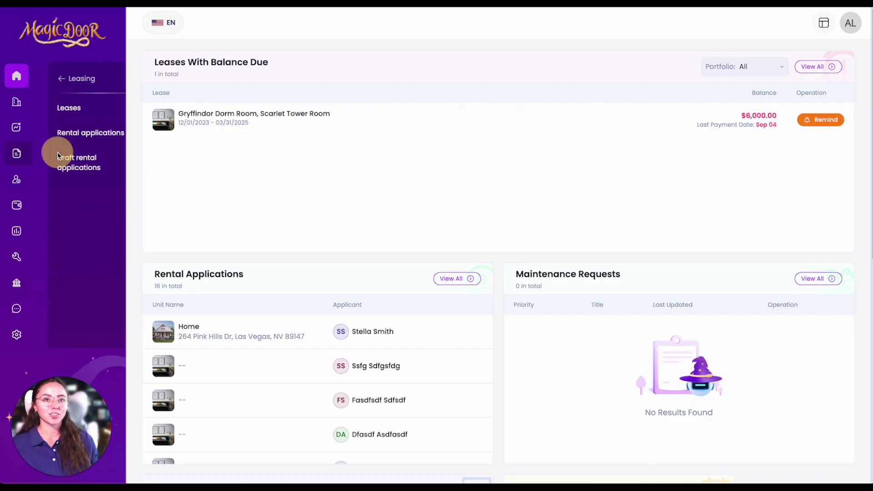
click(93, 111)
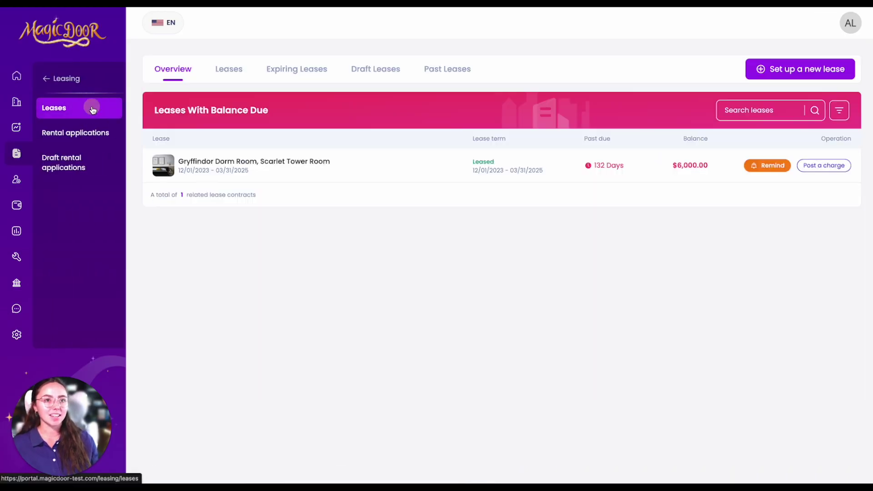
click(227, 70)
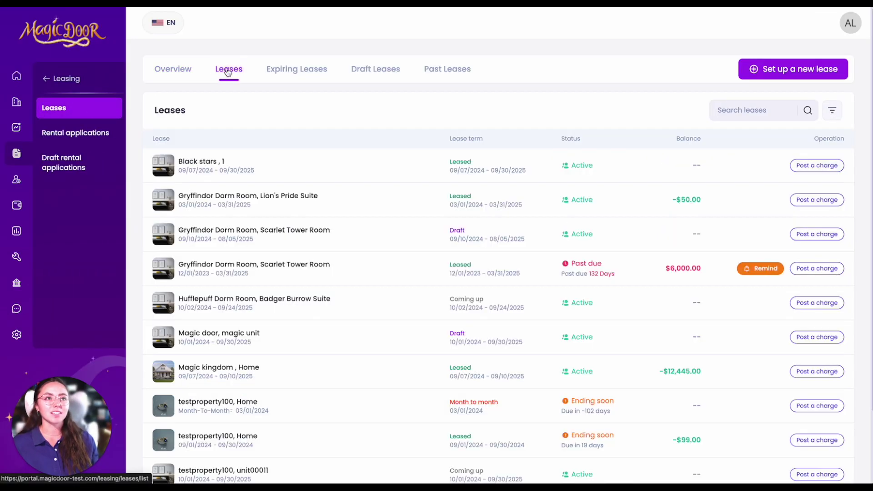
scroll(268, 309, down, 2)
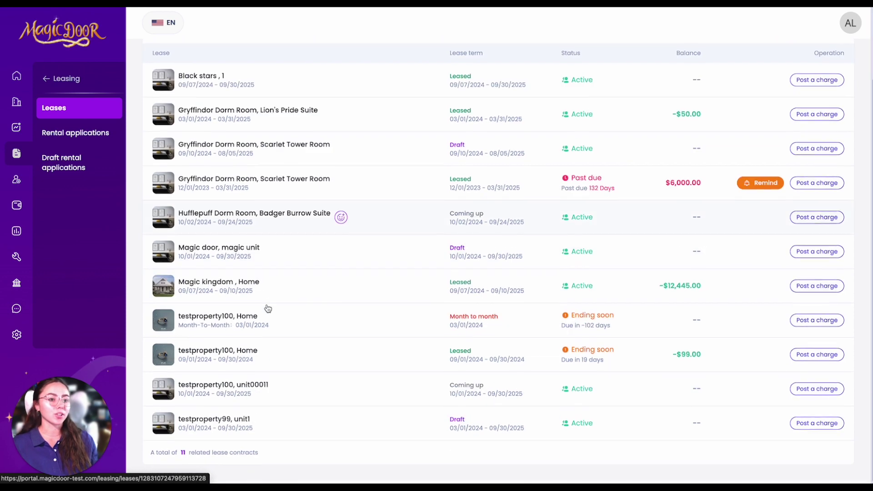
scroll(268, 307, up, 2)
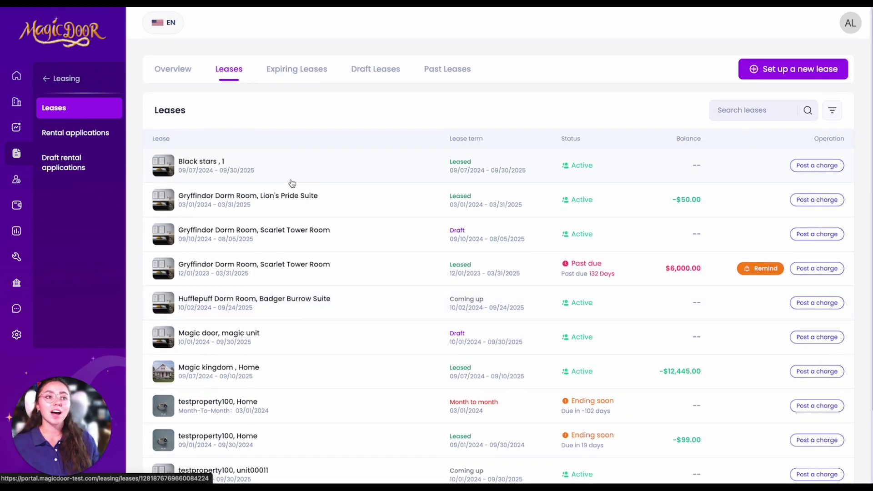
click(282, 210)
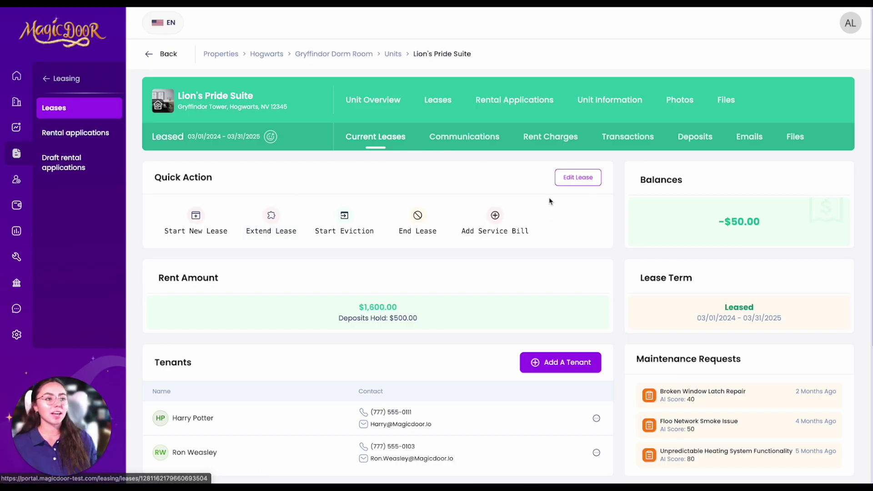
- Edit the Lion's Pride Suite lease, review its term and eviction options, and save it
click(594, 178)
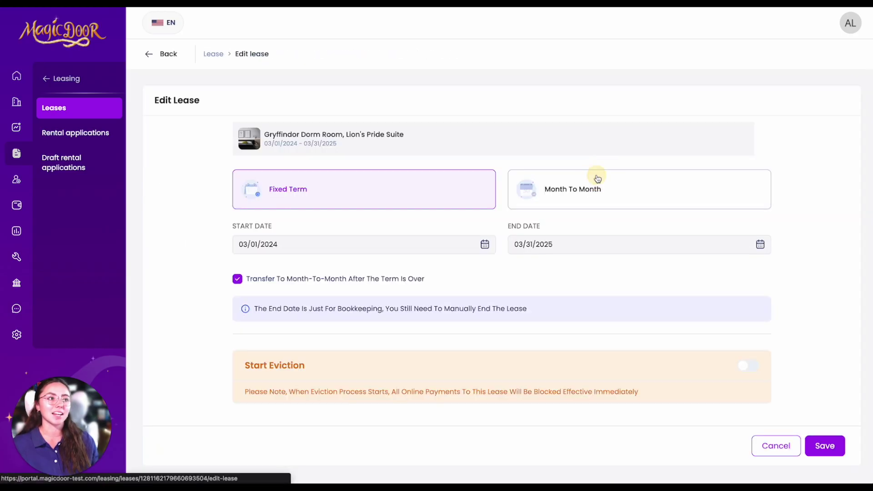
scroll(731, 285, down, 1)
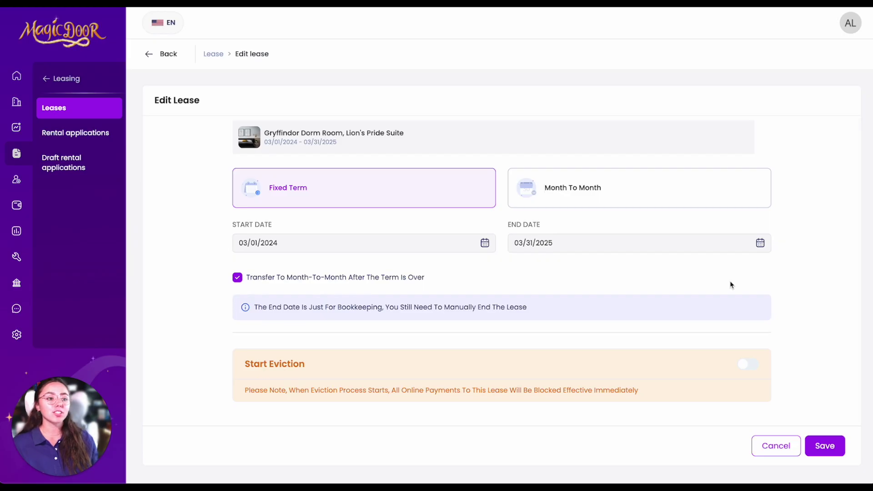
click(833, 448)
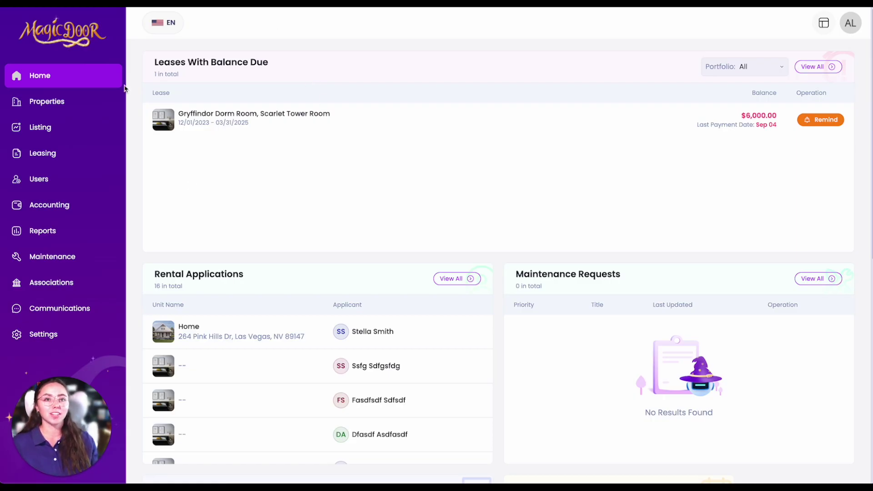
- Reopen the Lion's Pride Suite lease from the leases list and examine its current and past tenants
click(62, 157)
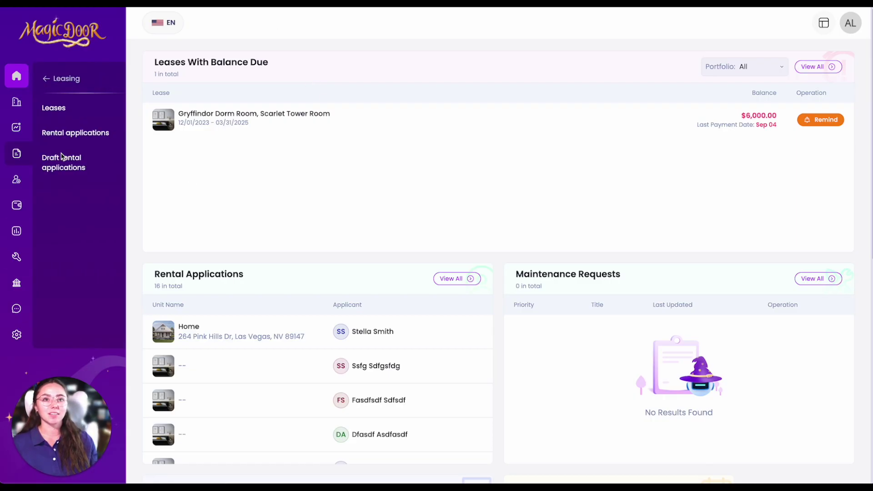
click(85, 106)
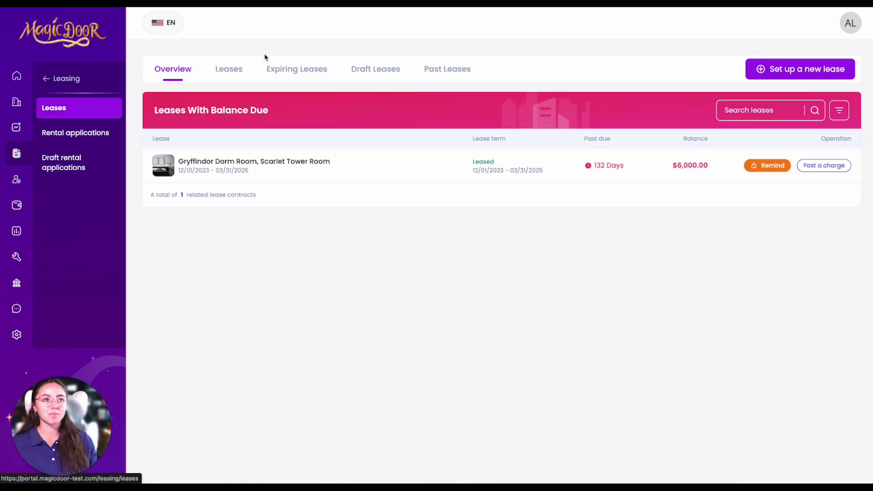
click(237, 74)
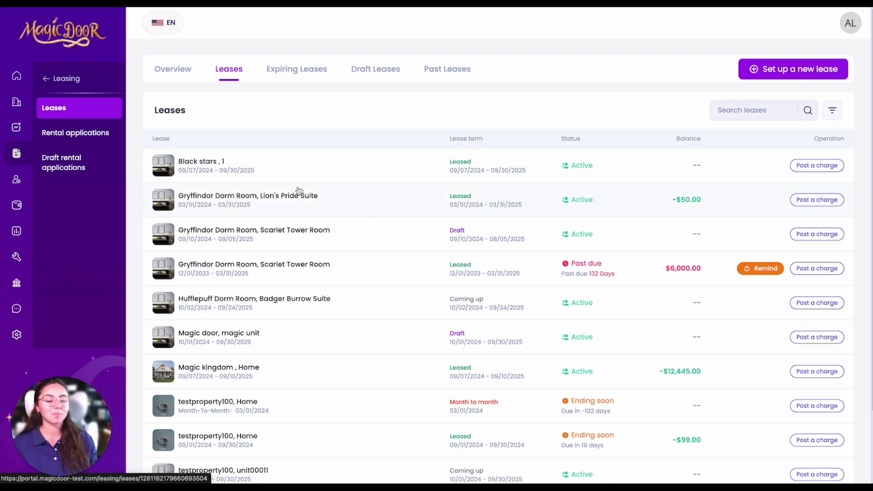
click(282, 209)
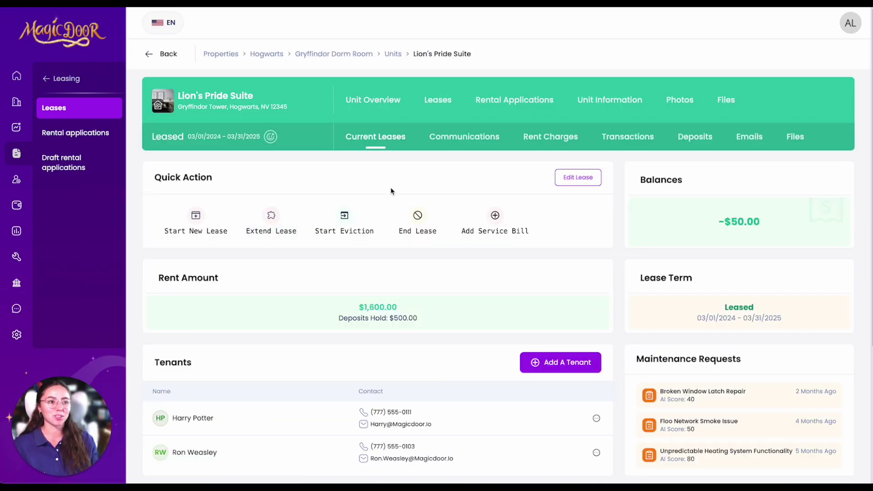
scroll(330, 183, down, 3)
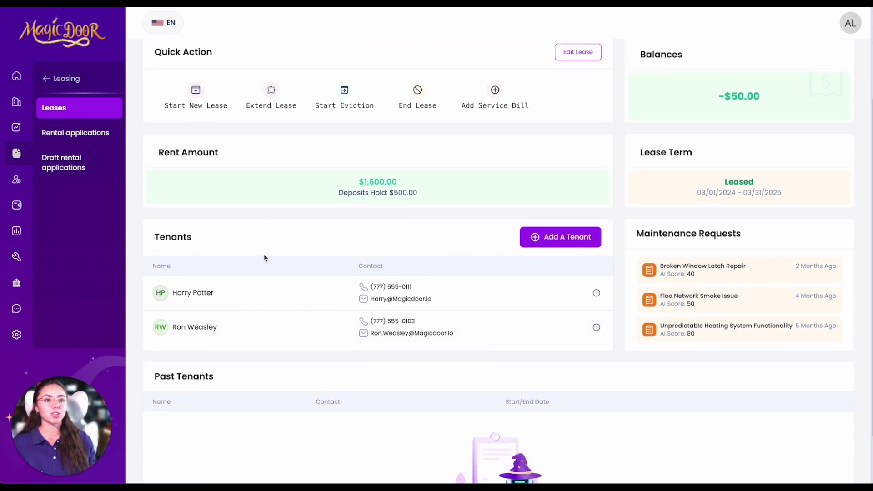
- Add an existing tenant from the tenant list to the Lion's Pride Suite lease, with move-in date 09/10/2024
click(566, 242)
click(371, 216)
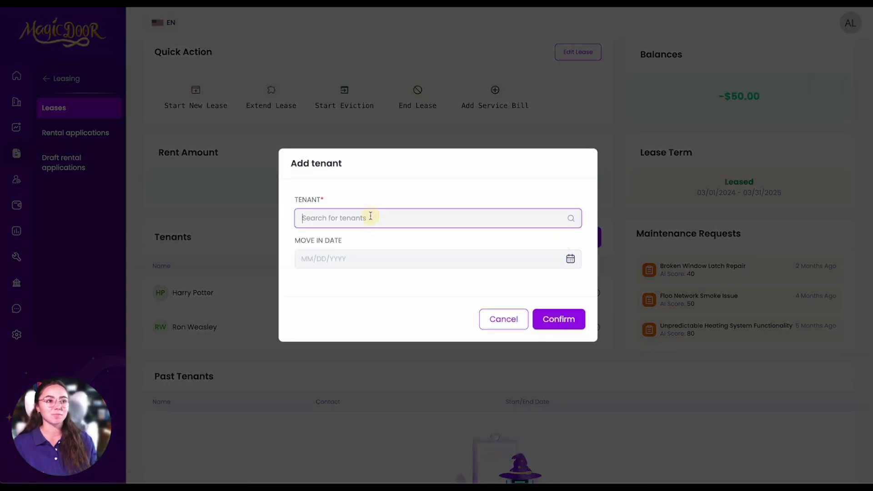
scroll(381, 298, down, 10)
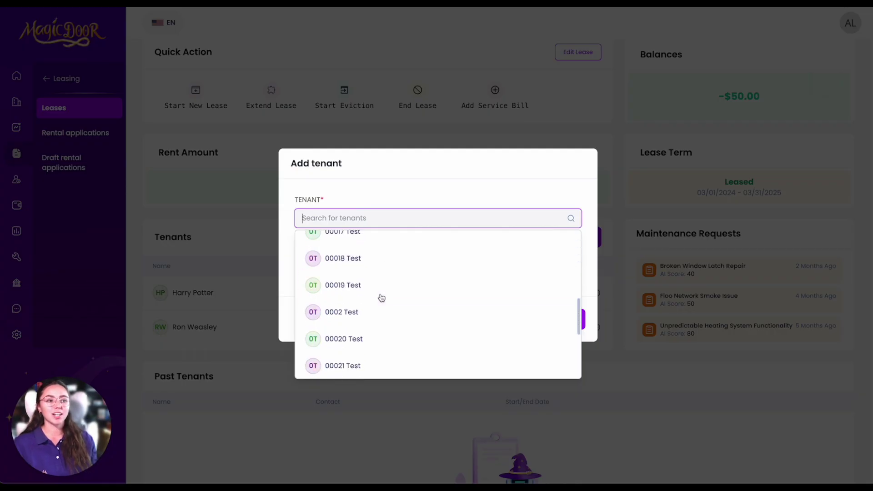
scroll(382, 298, down, 15)
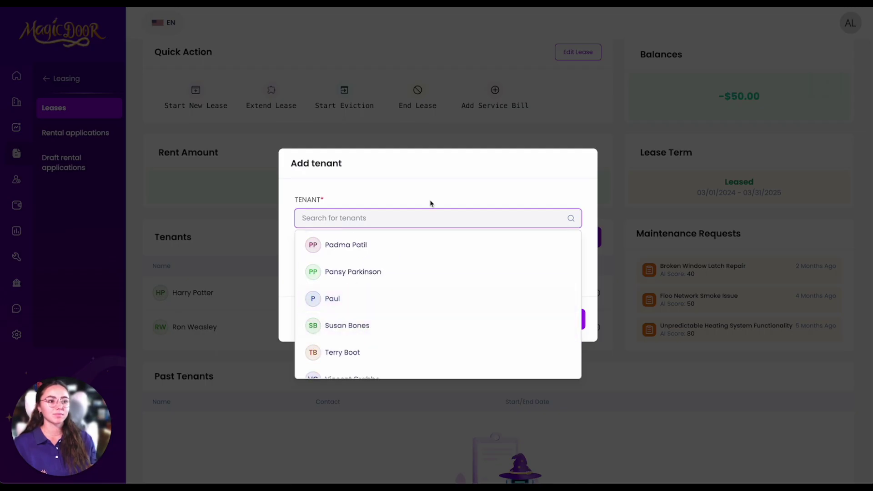
click(361, 300)
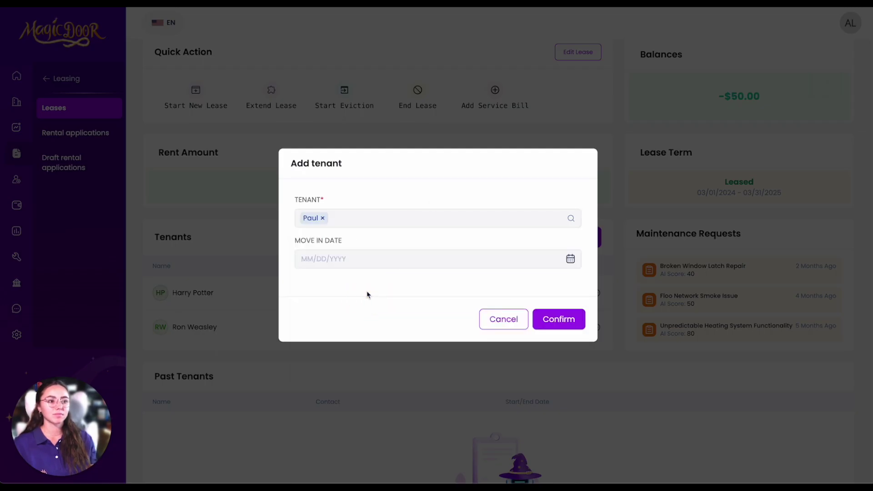
click(393, 260)
click(354, 168)
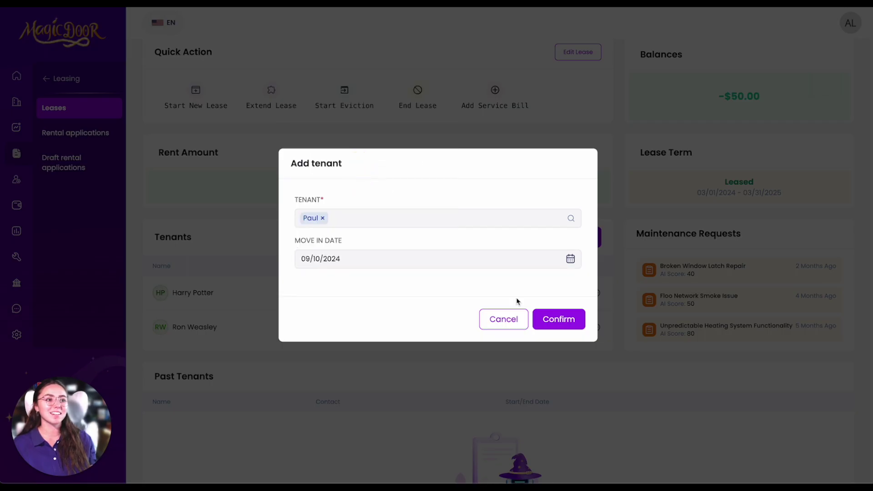
click(578, 319)
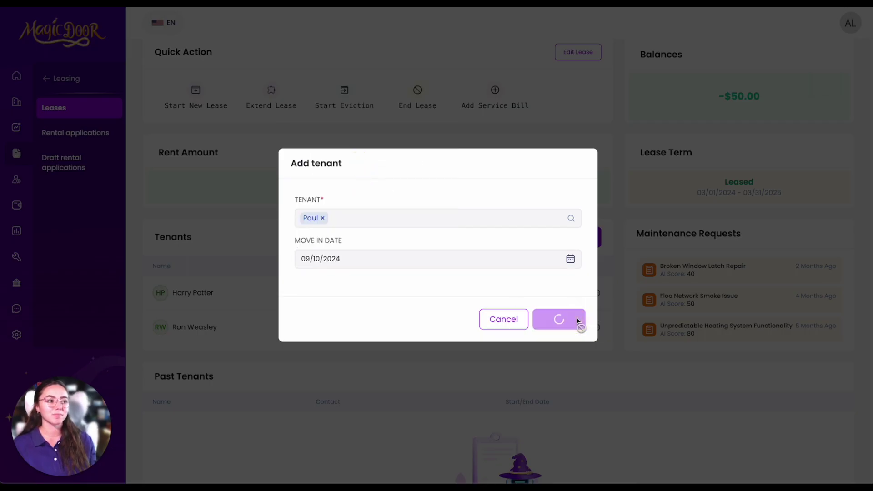
- Move the newly added third tenant out of the Lion's Pride Suite lease and confirm the move-out
scroll(389, 318, down, 1)
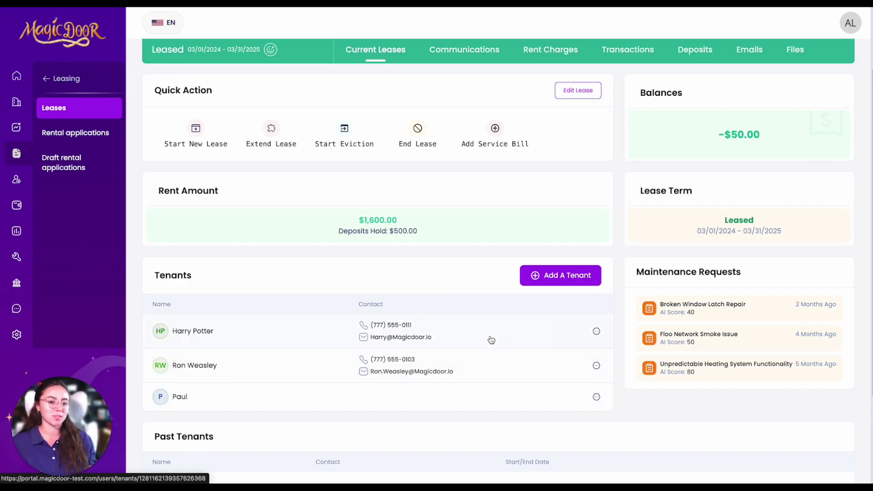
scroll(486, 340, down, 2)
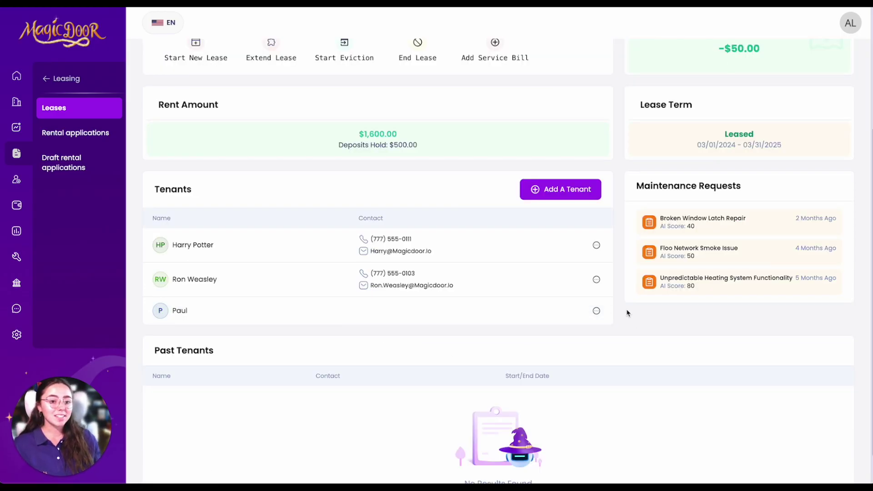
click(598, 313)
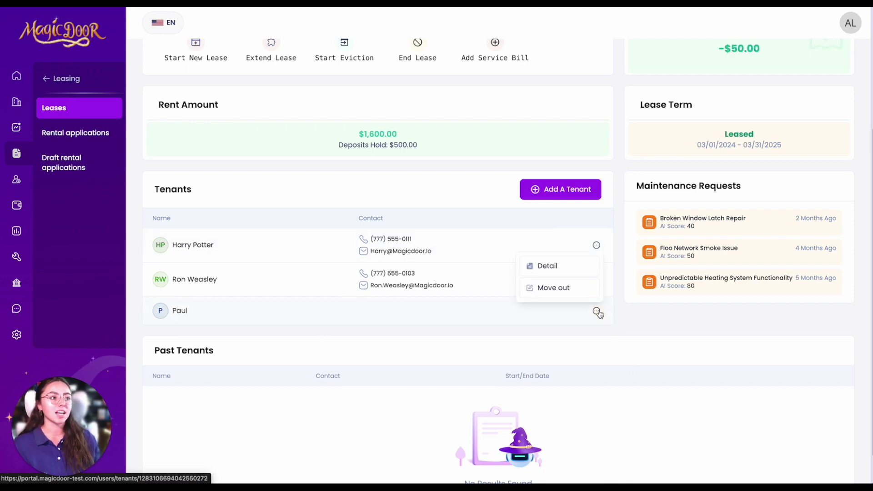
click(563, 288)
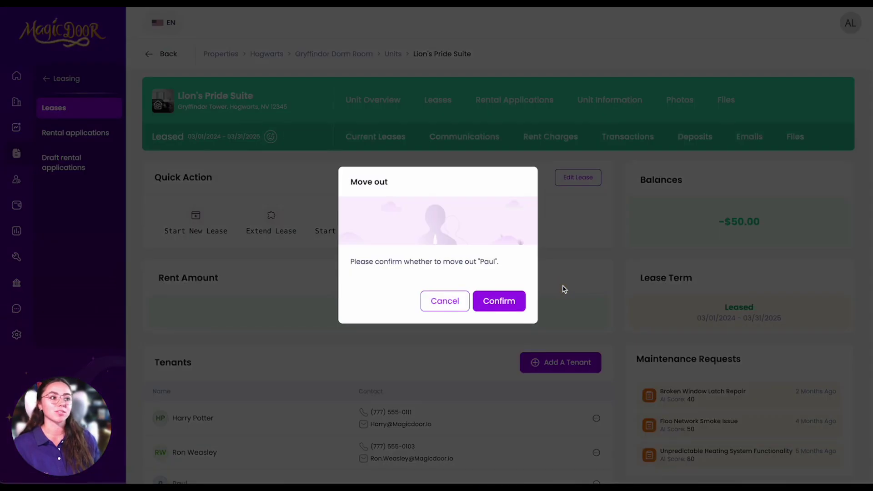
click(506, 309)
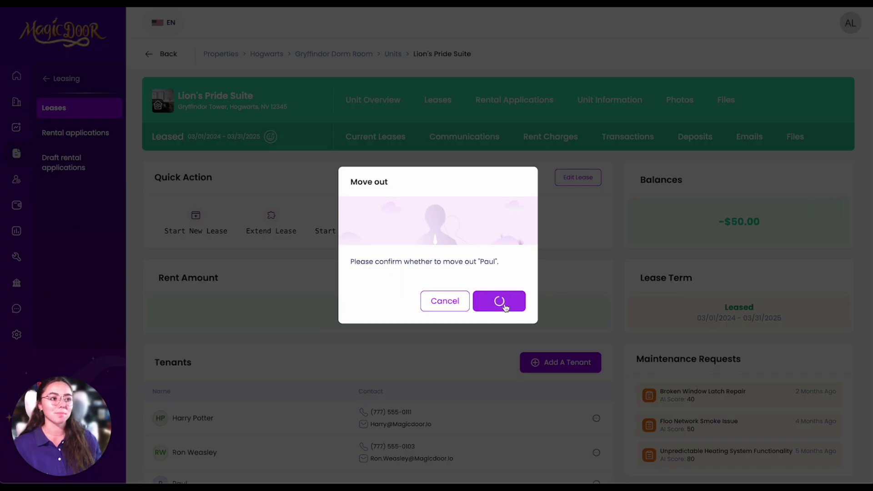